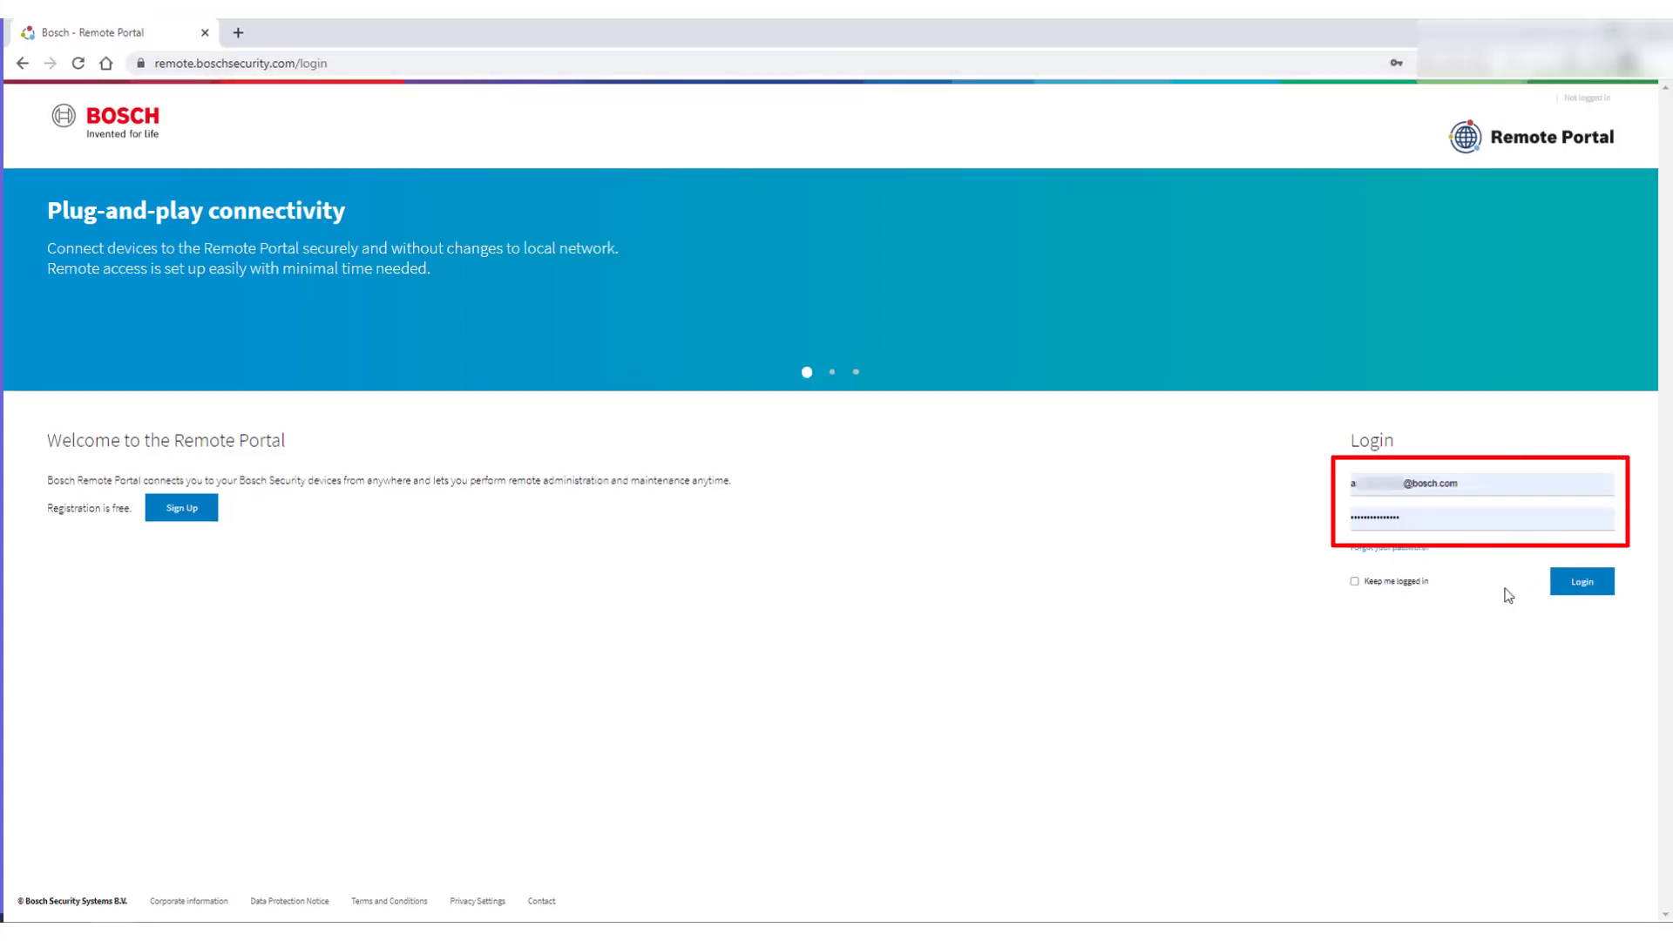
# - Log in to Bosch Remote Portal with 'Keep me logged in' ticked
pyautogui.click(1416, 582)
pyautogui.click(1578, 581)
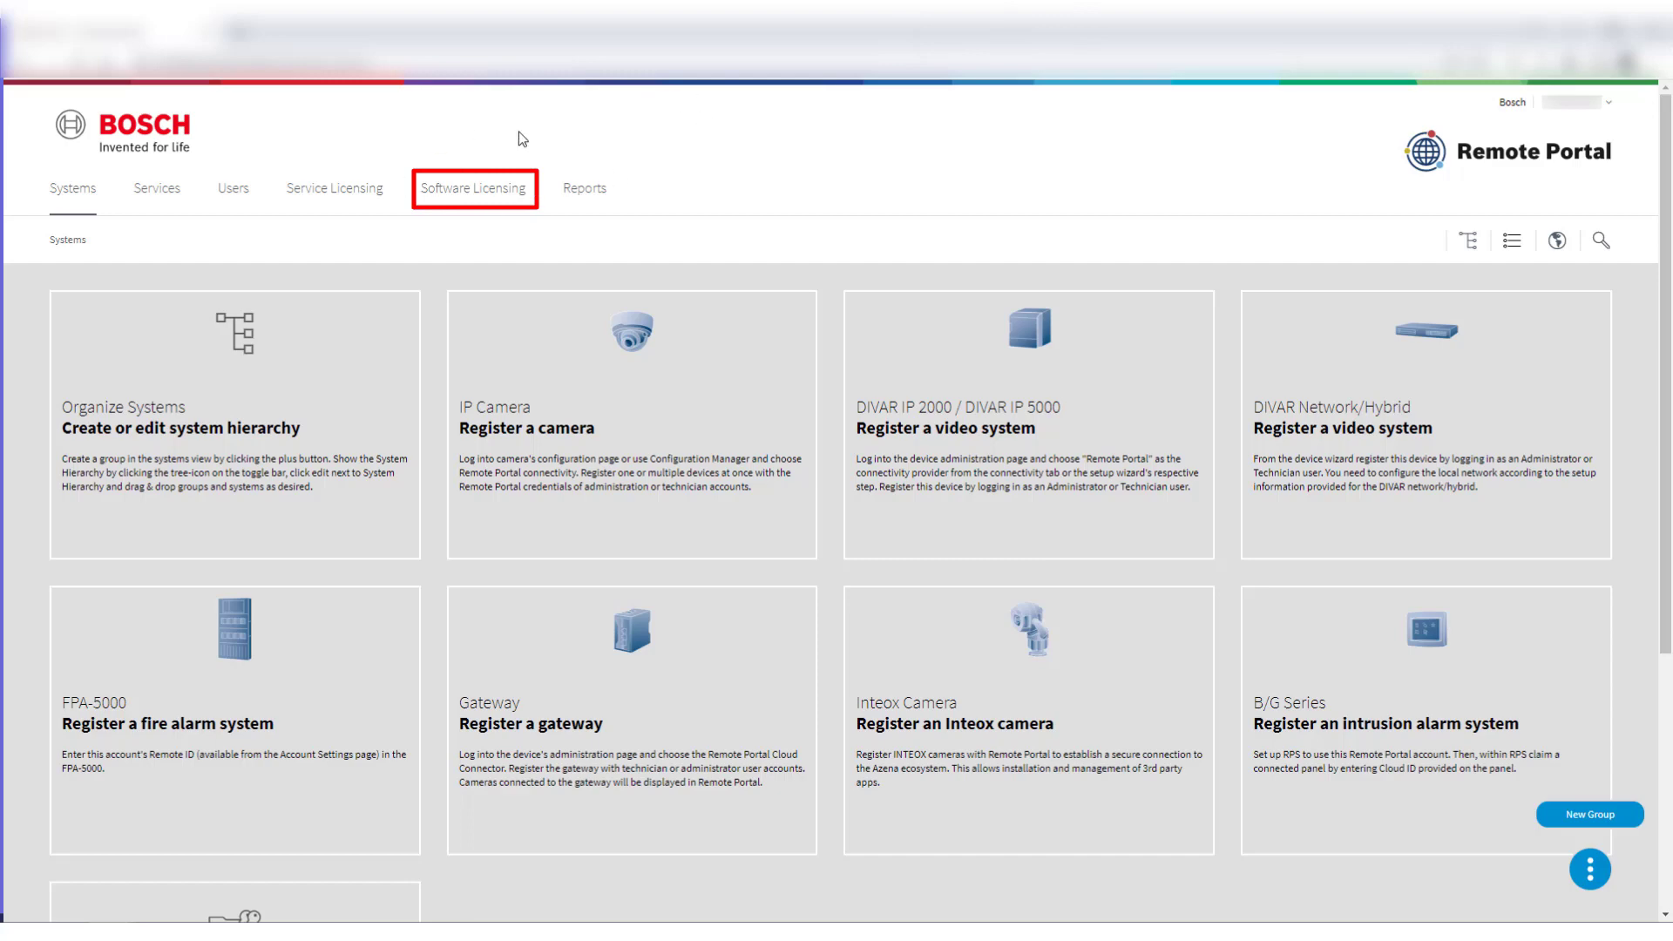
# - In Software Licensing, claim the pasted software order ID under the name 'IVA pro'
pyautogui.click(494, 198)
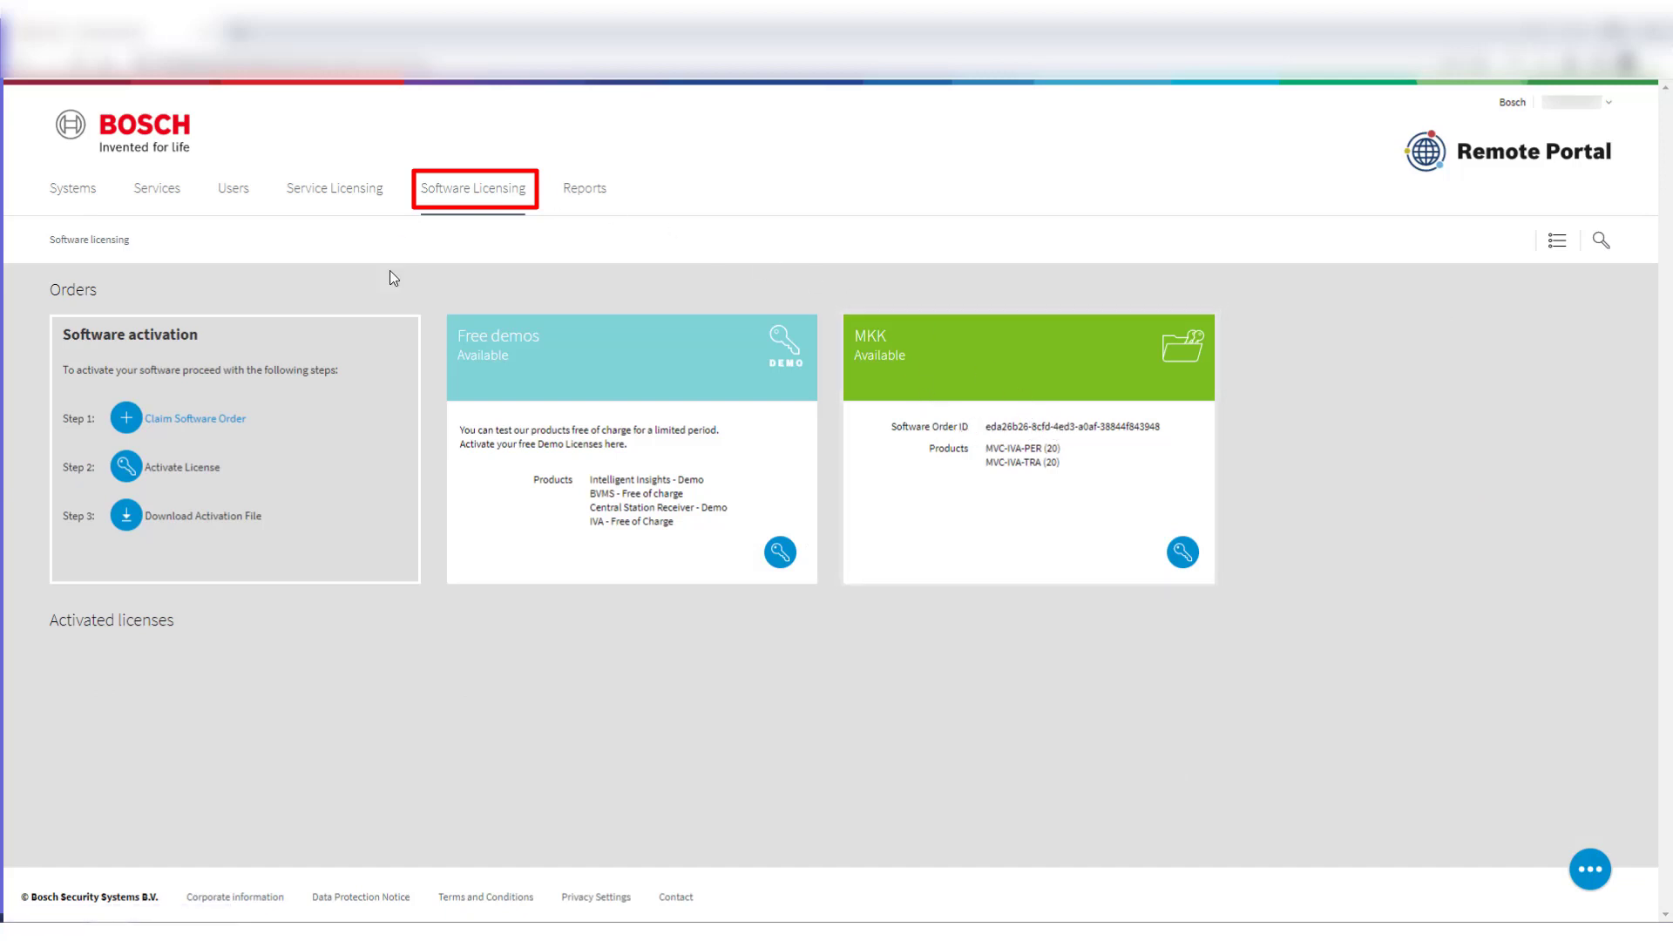
pyautogui.click(190, 418)
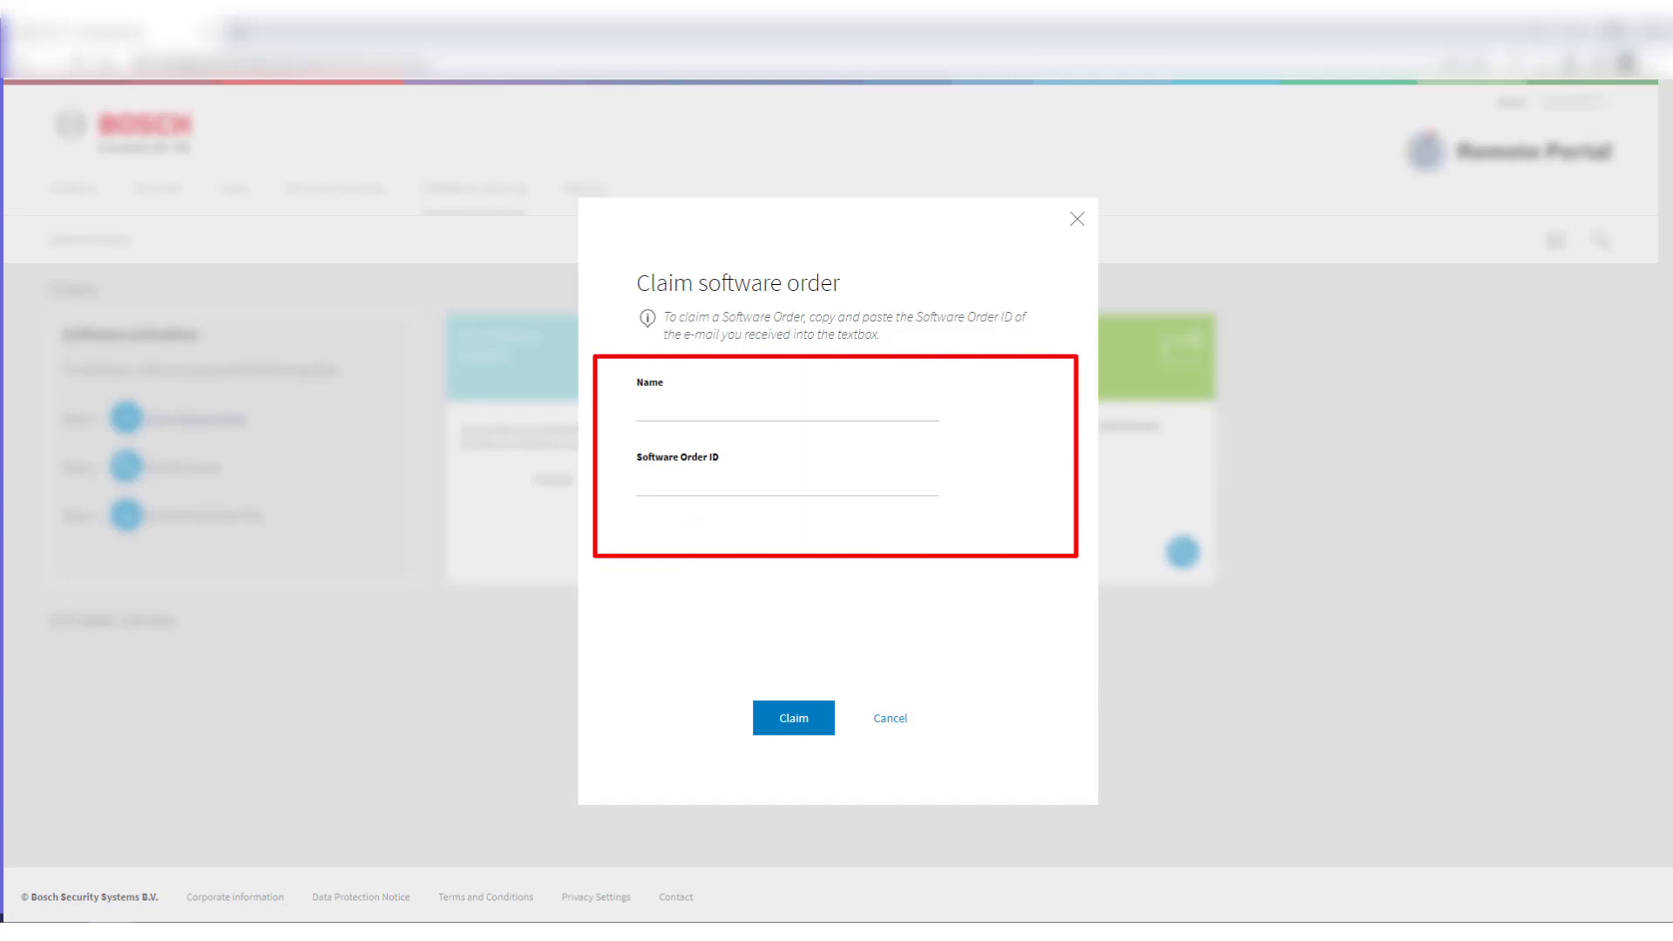
pyautogui.click(713, 475)
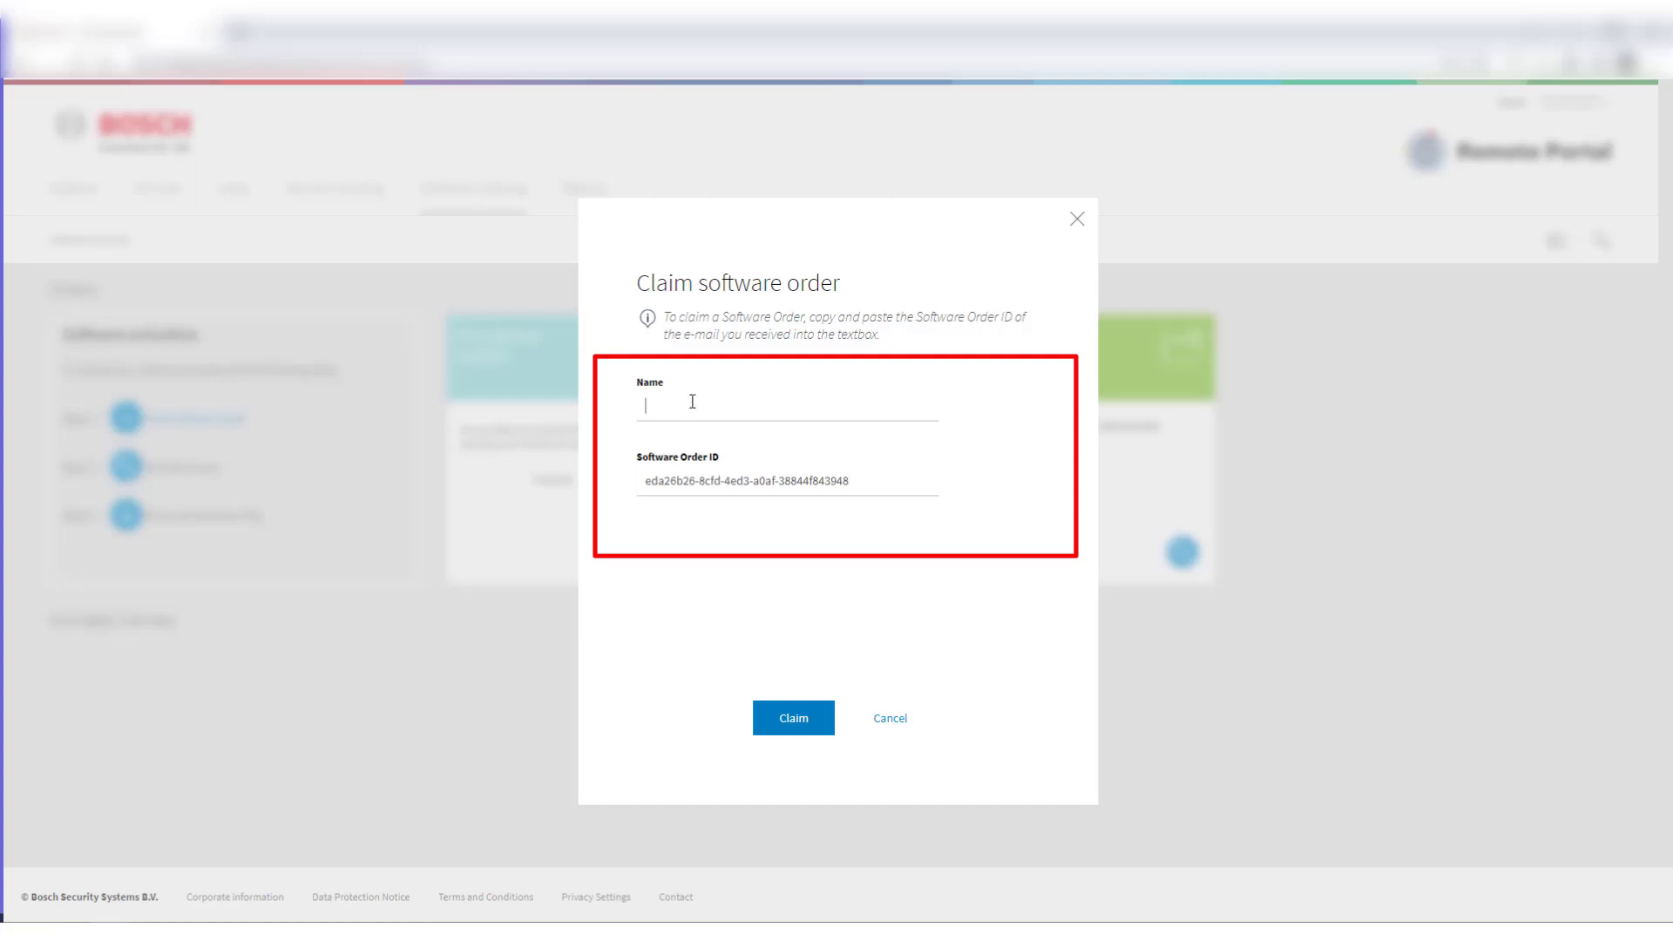
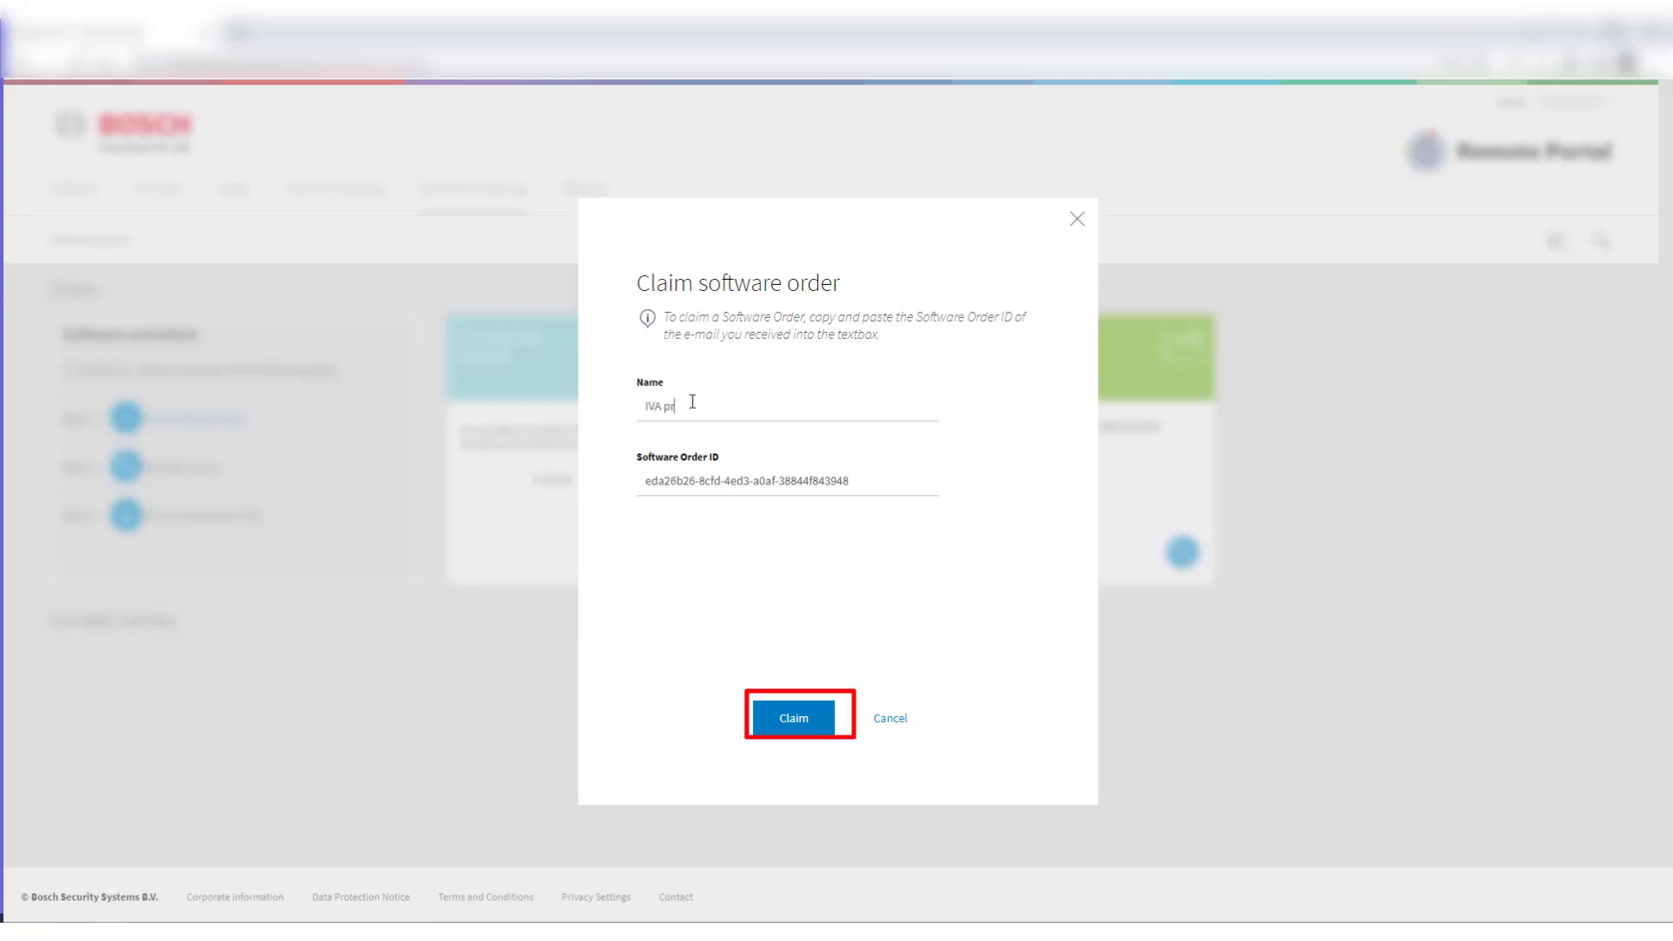
pyautogui.click(828, 717)
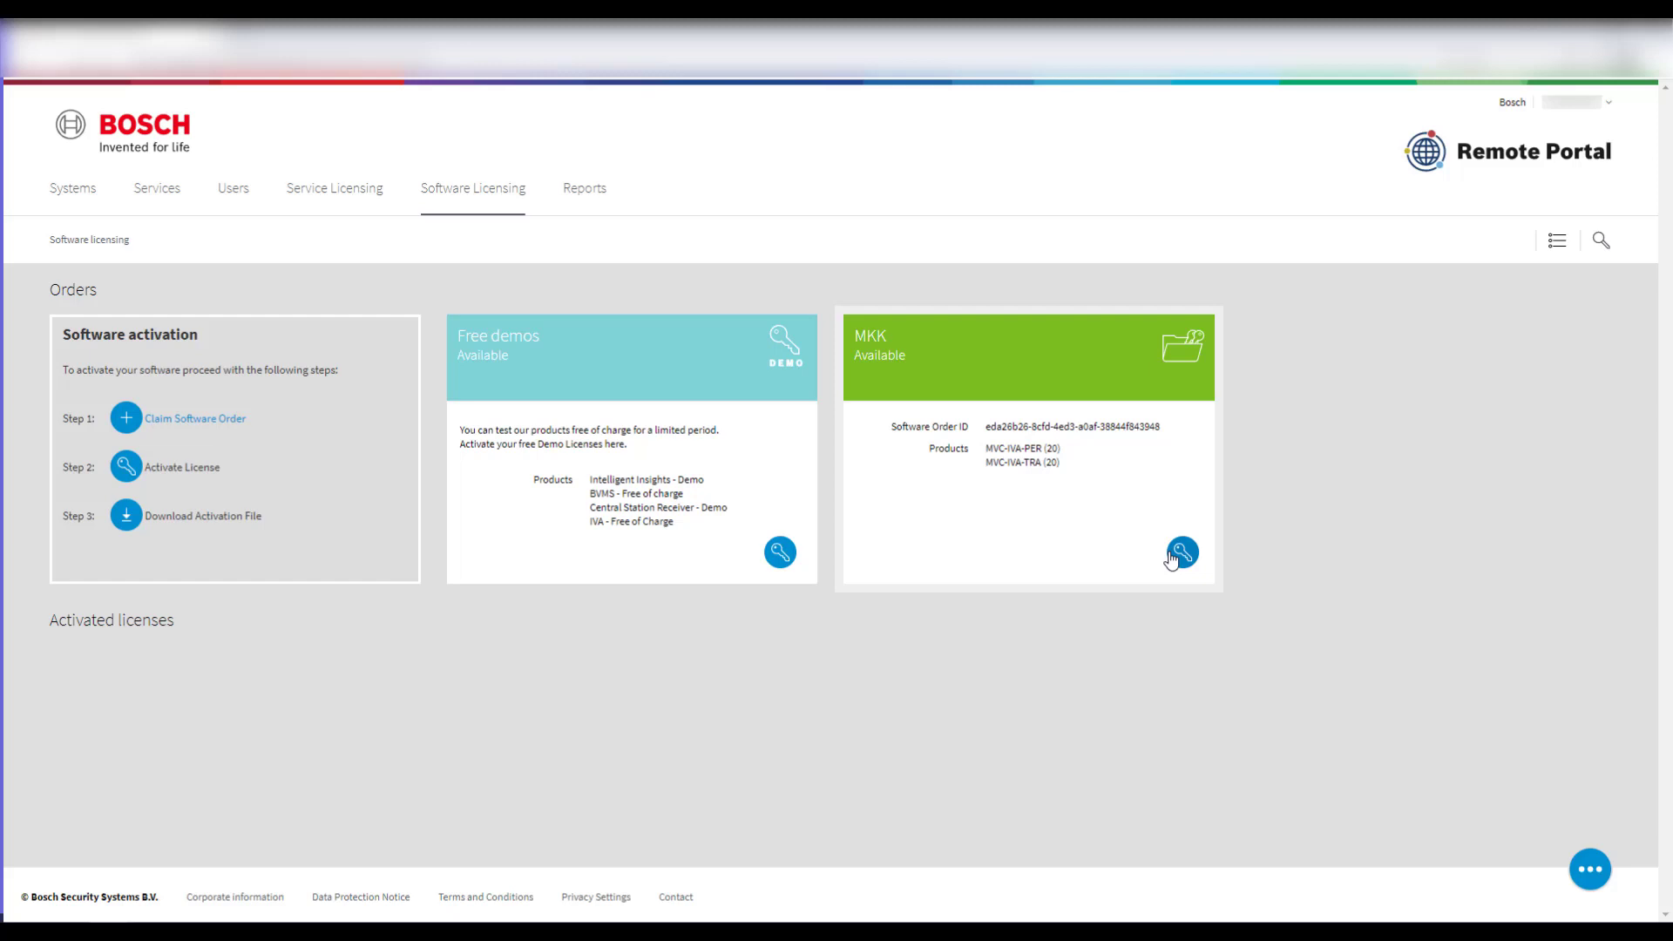
# - Review the MKK order's products, then check the account's companies under User Settings
pyautogui.click(1172, 555)
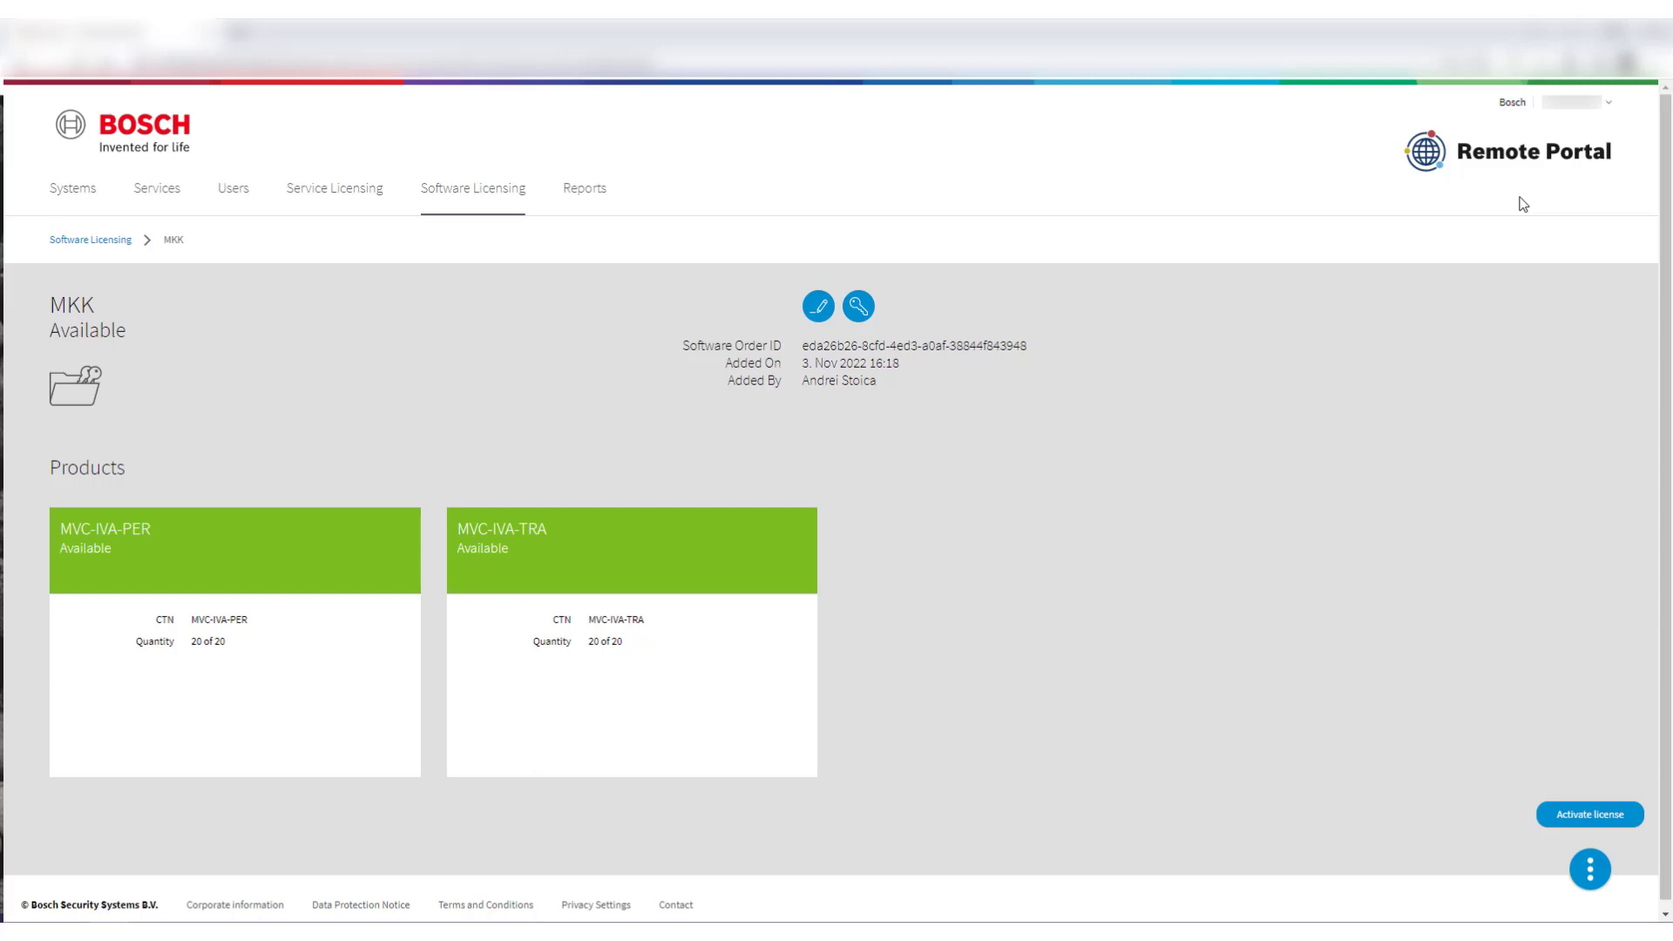
pyautogui.click(1603, 105)
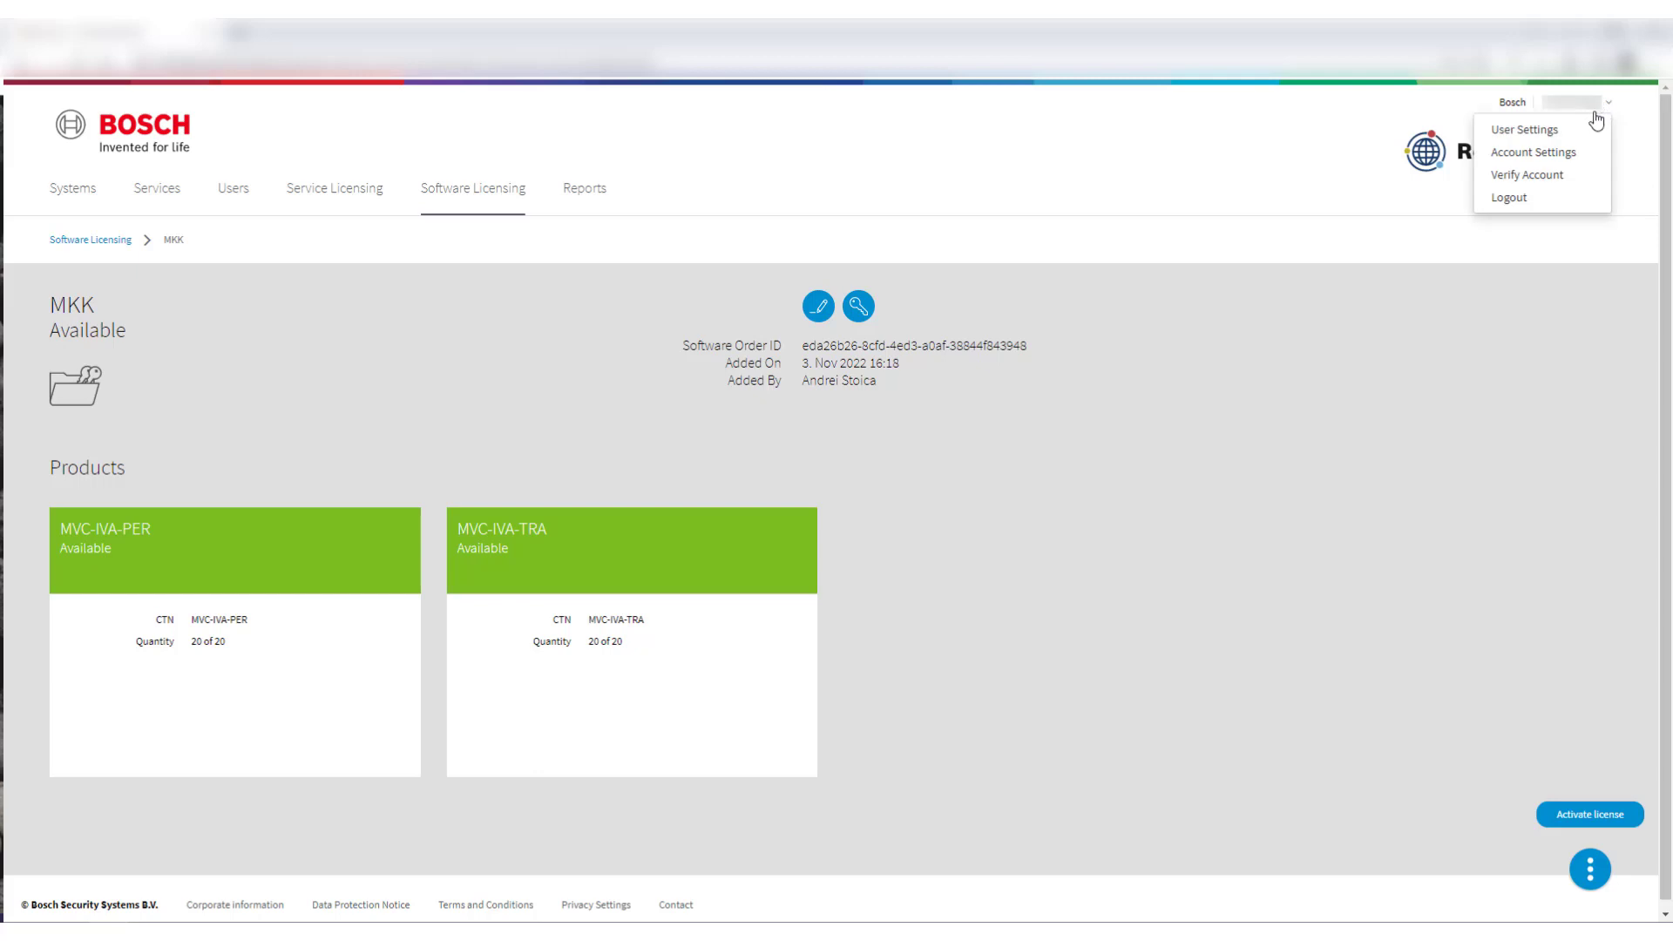
pyautogui.click(1552, 132)
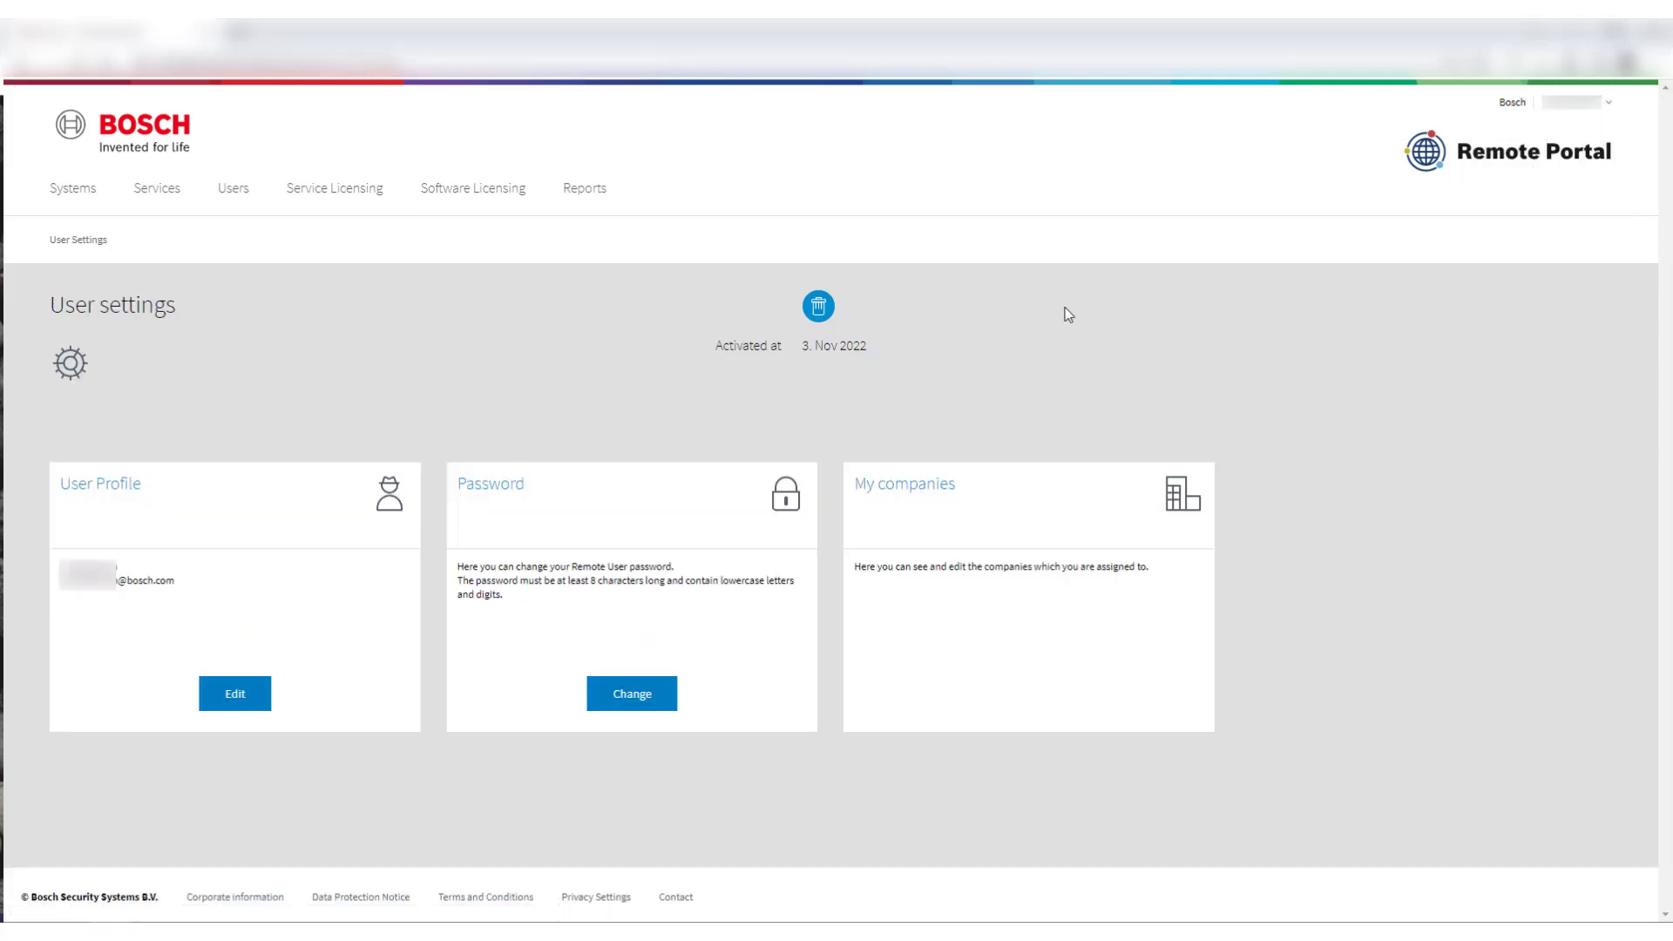
pyautogui.click(945, 502)
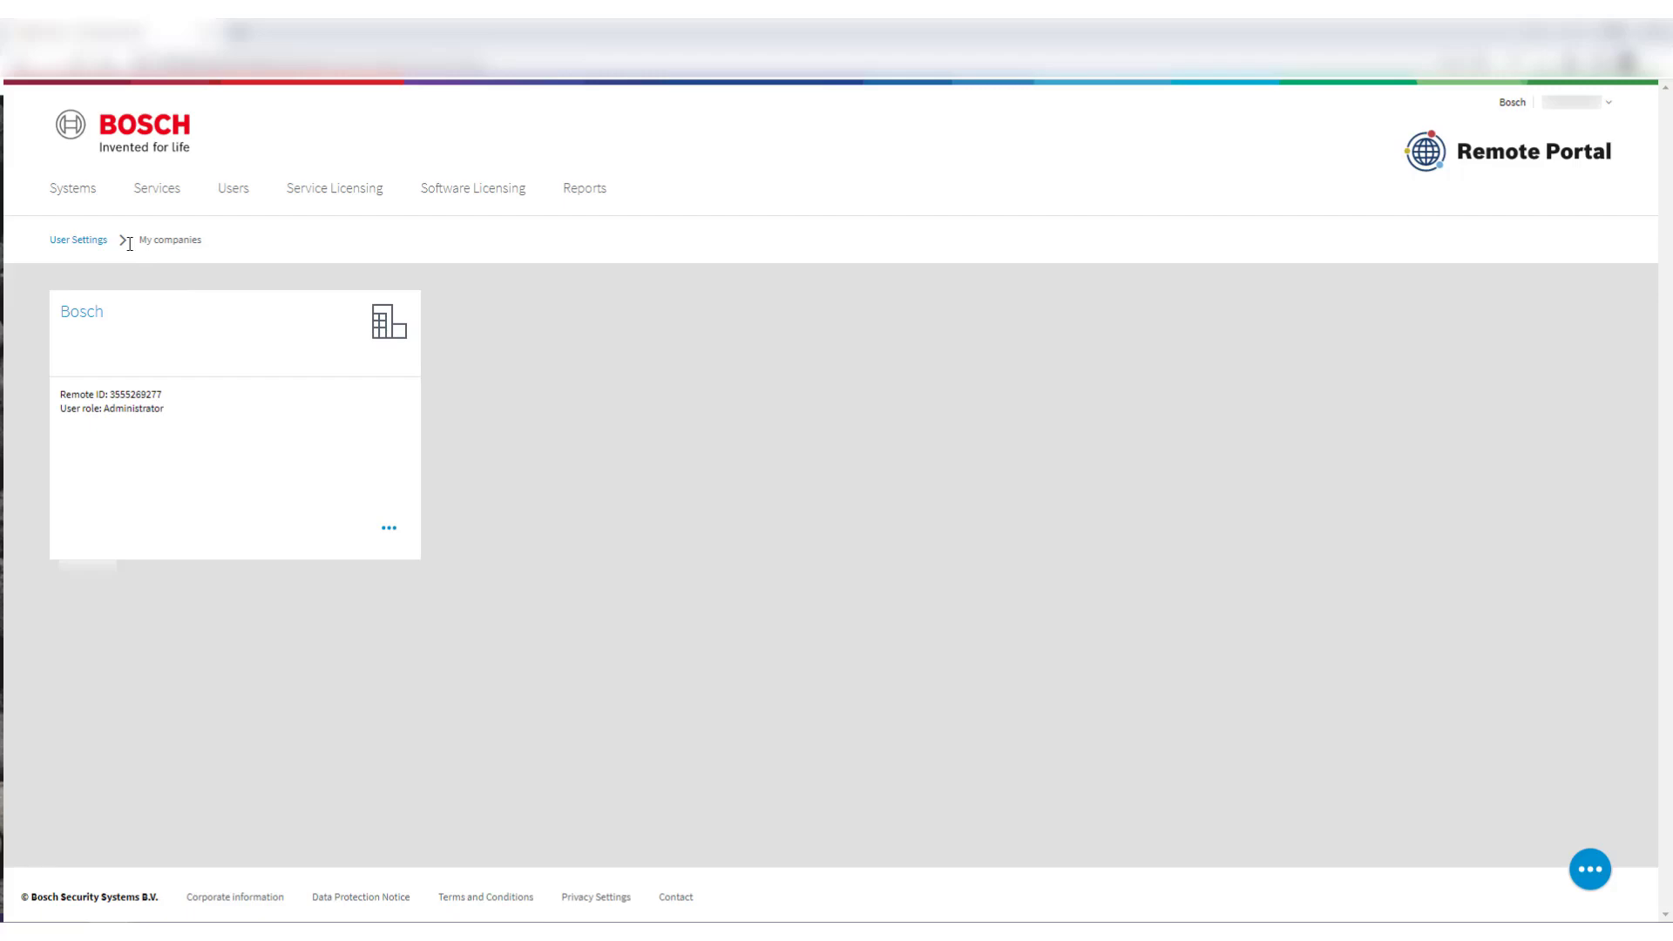
pyautogui.click(78, 240)
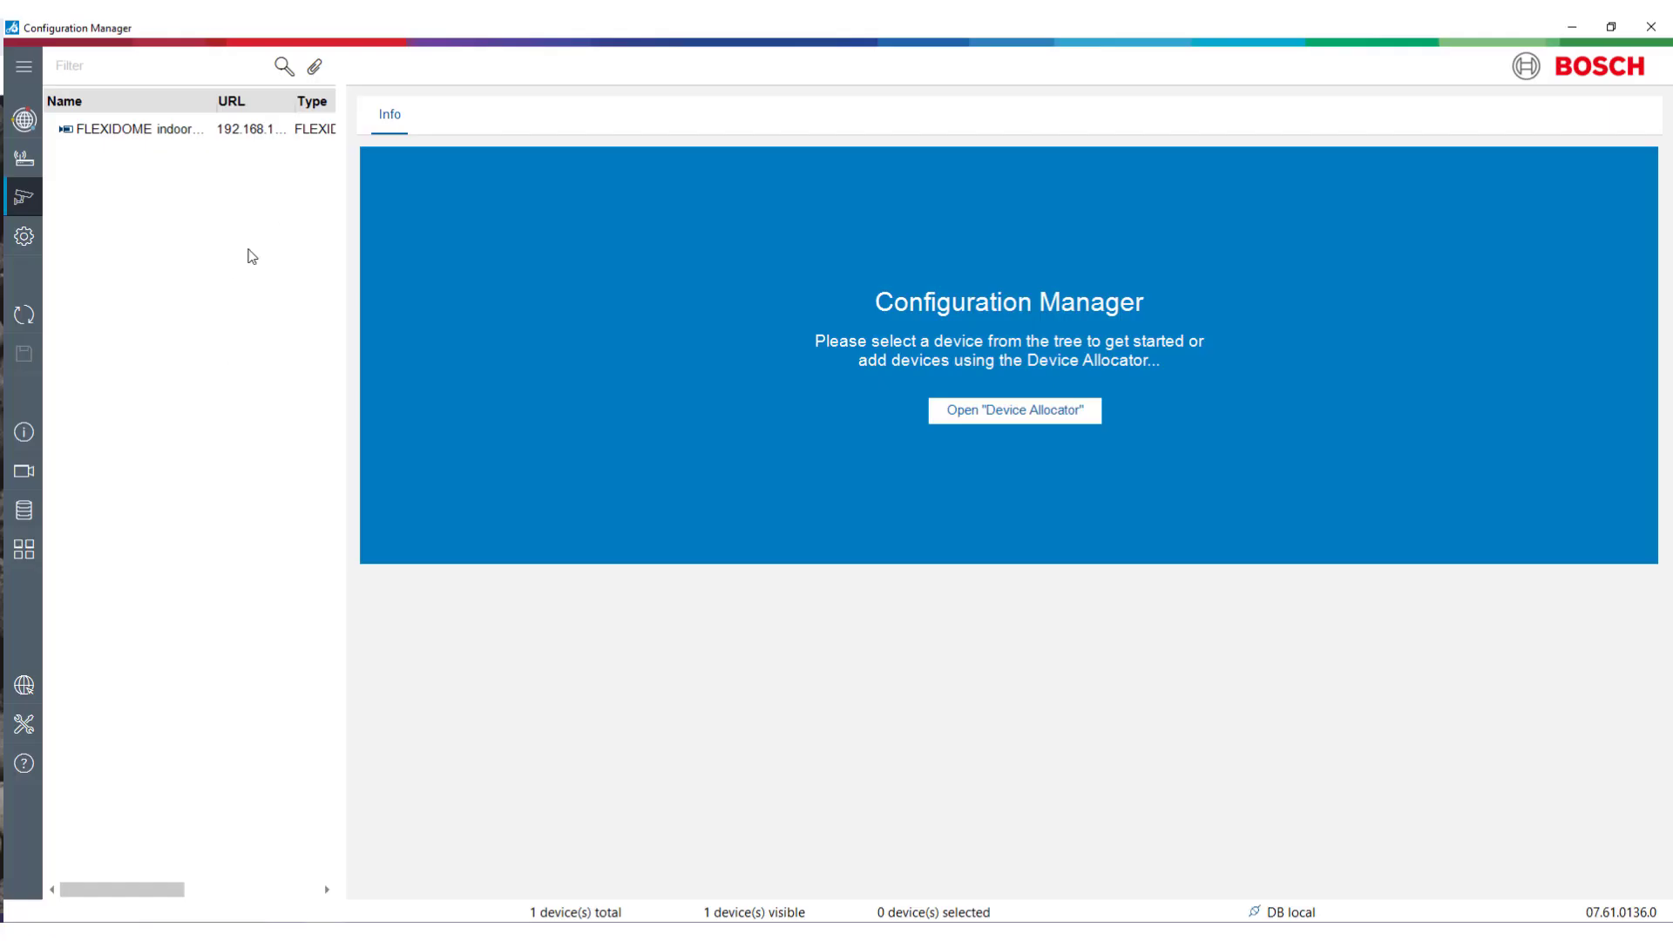
# - Open the FLEXIDOME camera's Service > Licenses page in the Remote Portal device view
pyautogui.click(209, 130)
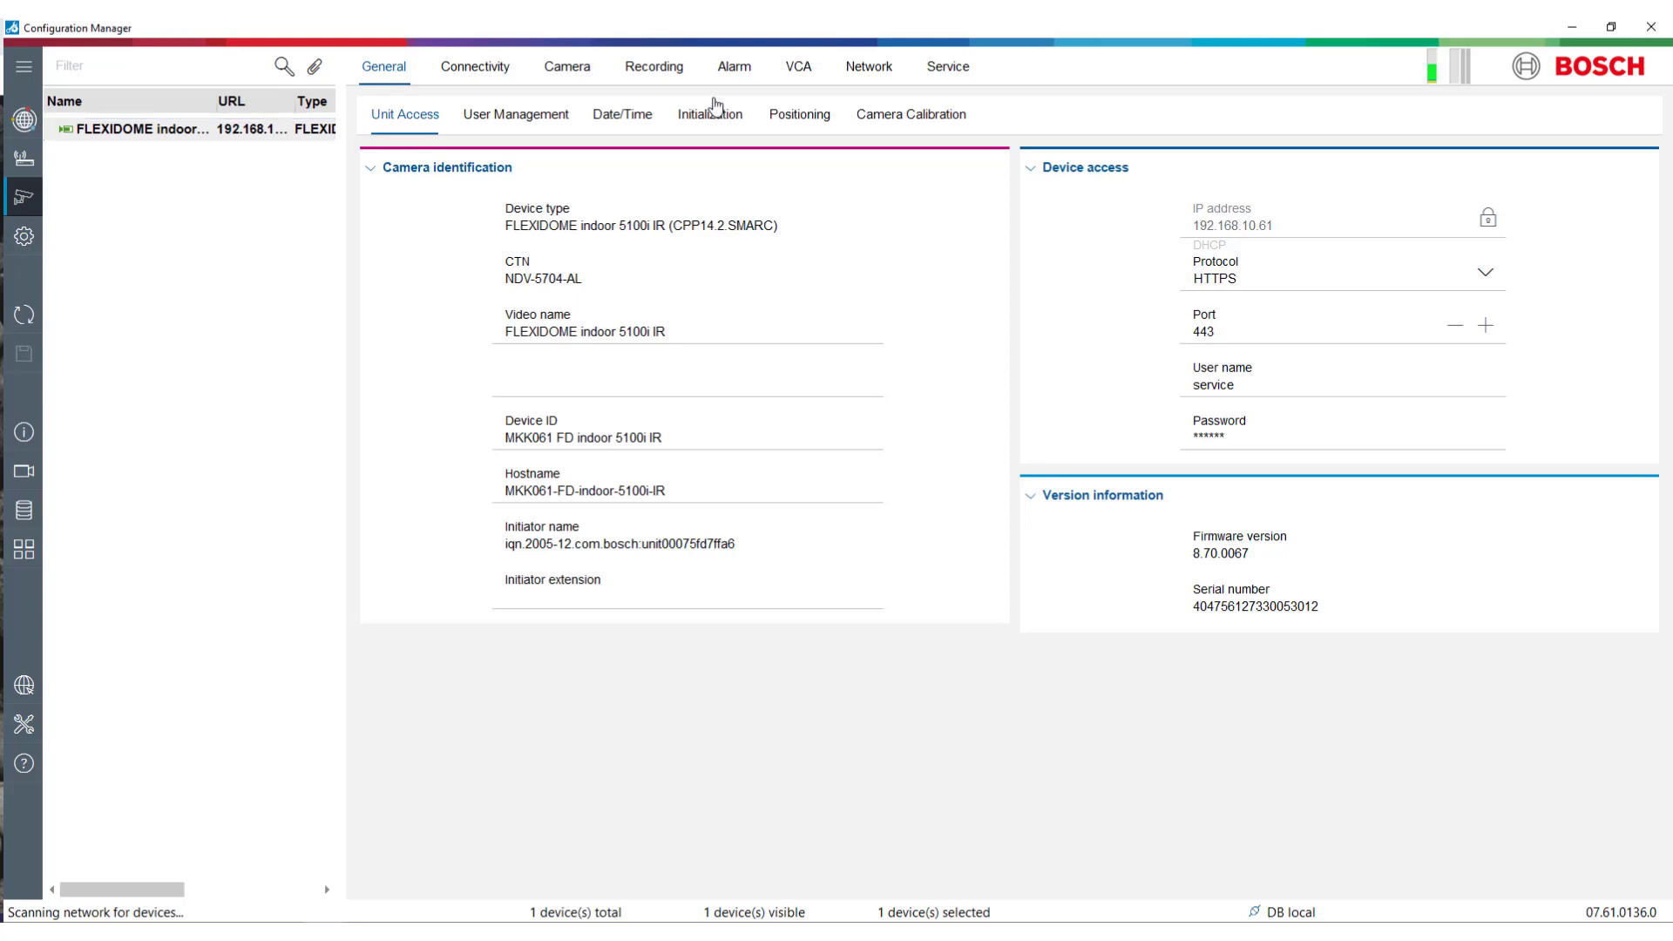
pyautogui.click(948, 66)
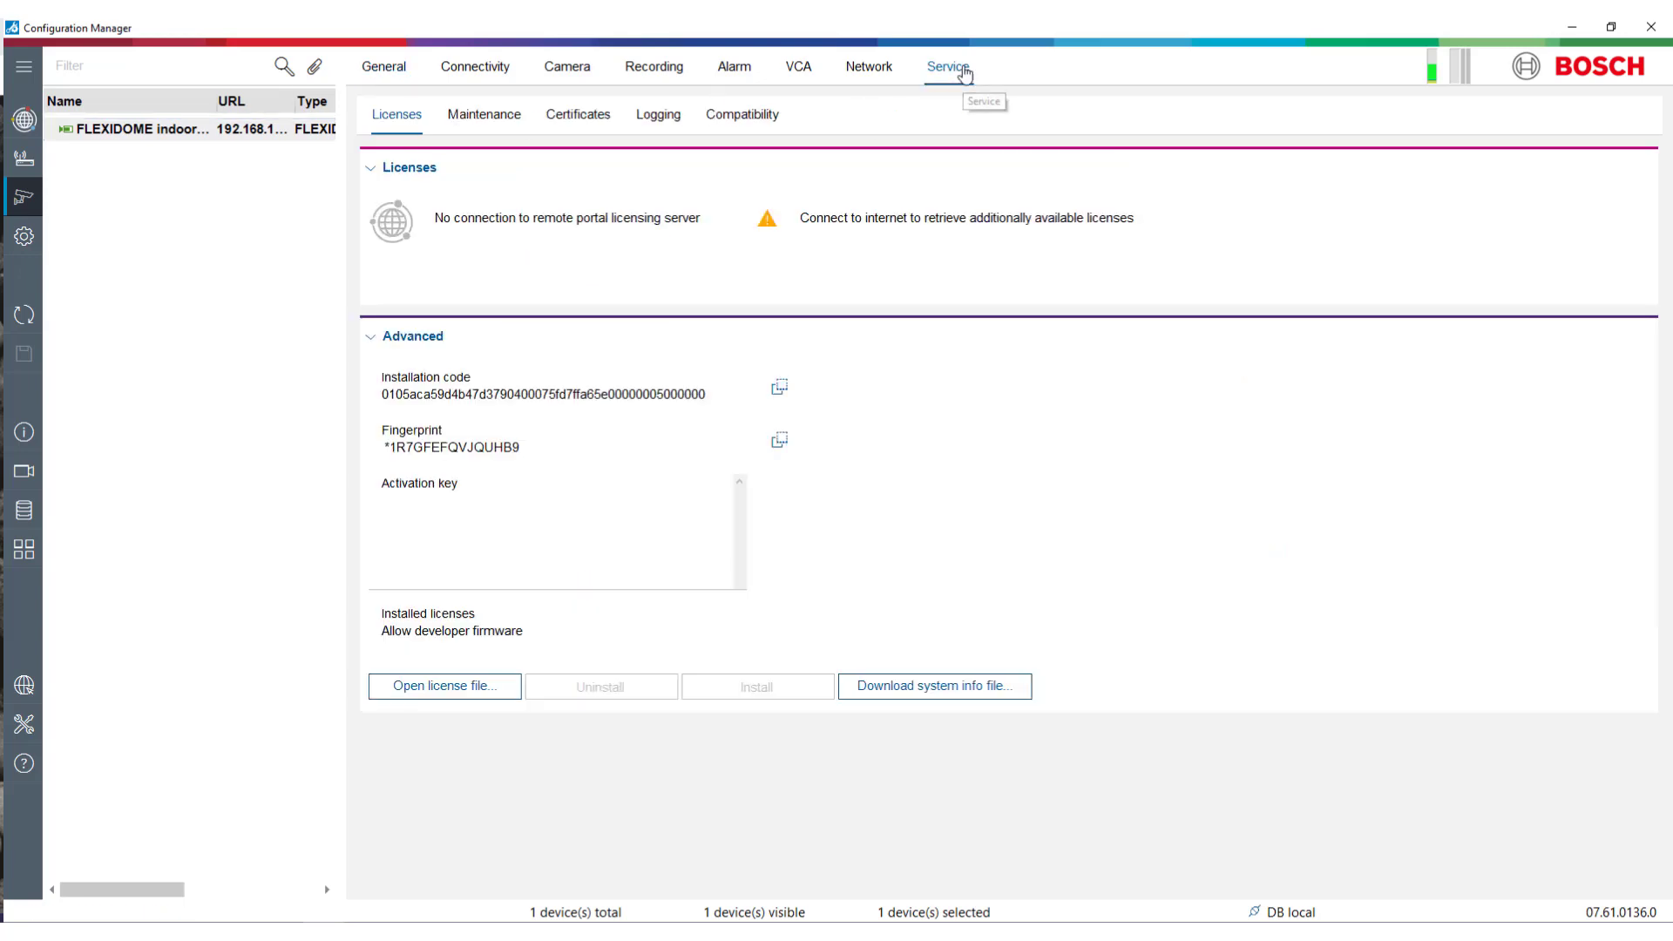
pyautogui.click(18, 120)
pyautogui.click(168, 237)
pyautogui.click(251, 135)
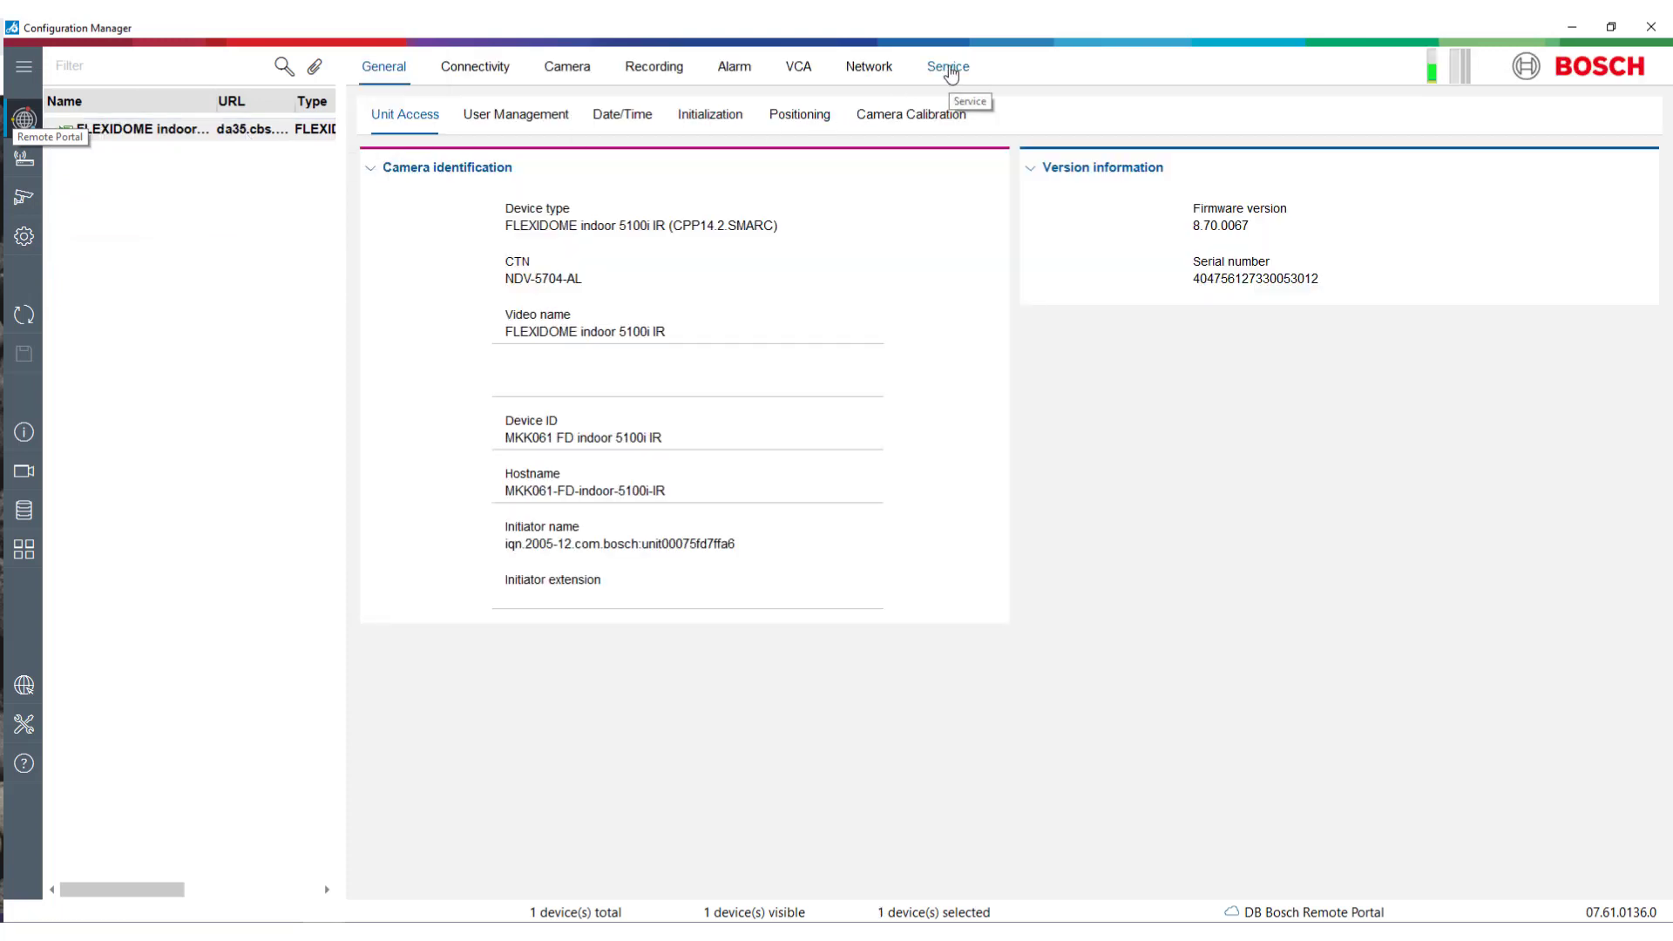
pyautogui.click(949, 70)
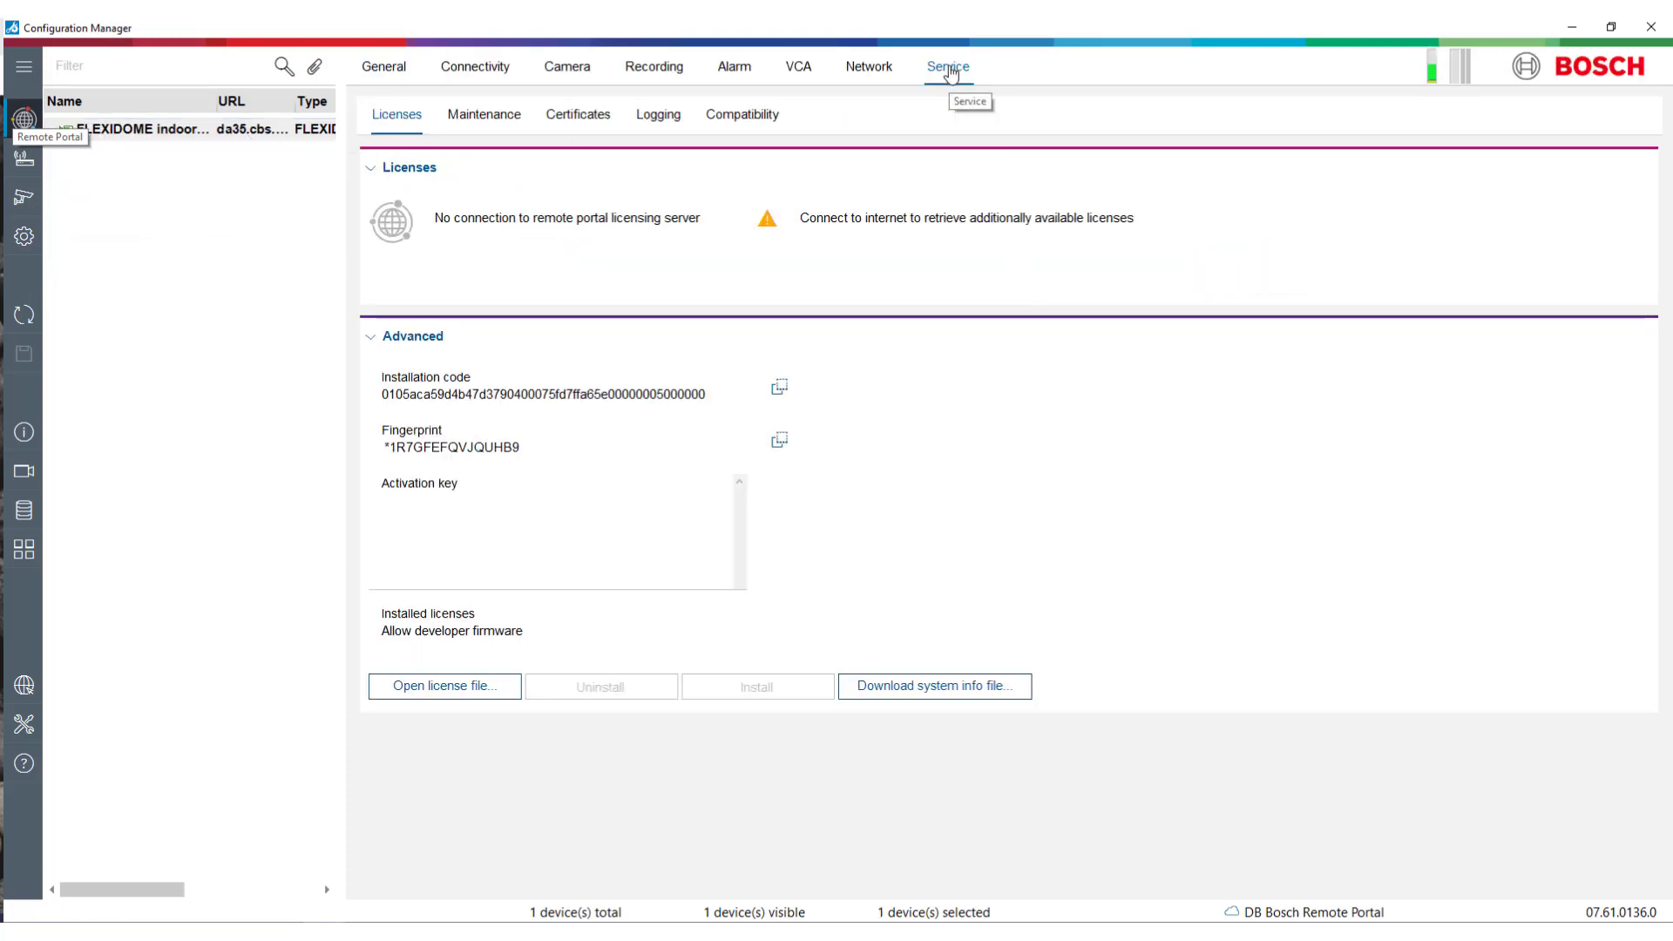
# - Connect to the licensing server with the Remote Portal e-mail and password, remembering the credentials
pyautogui.click(394, 227)
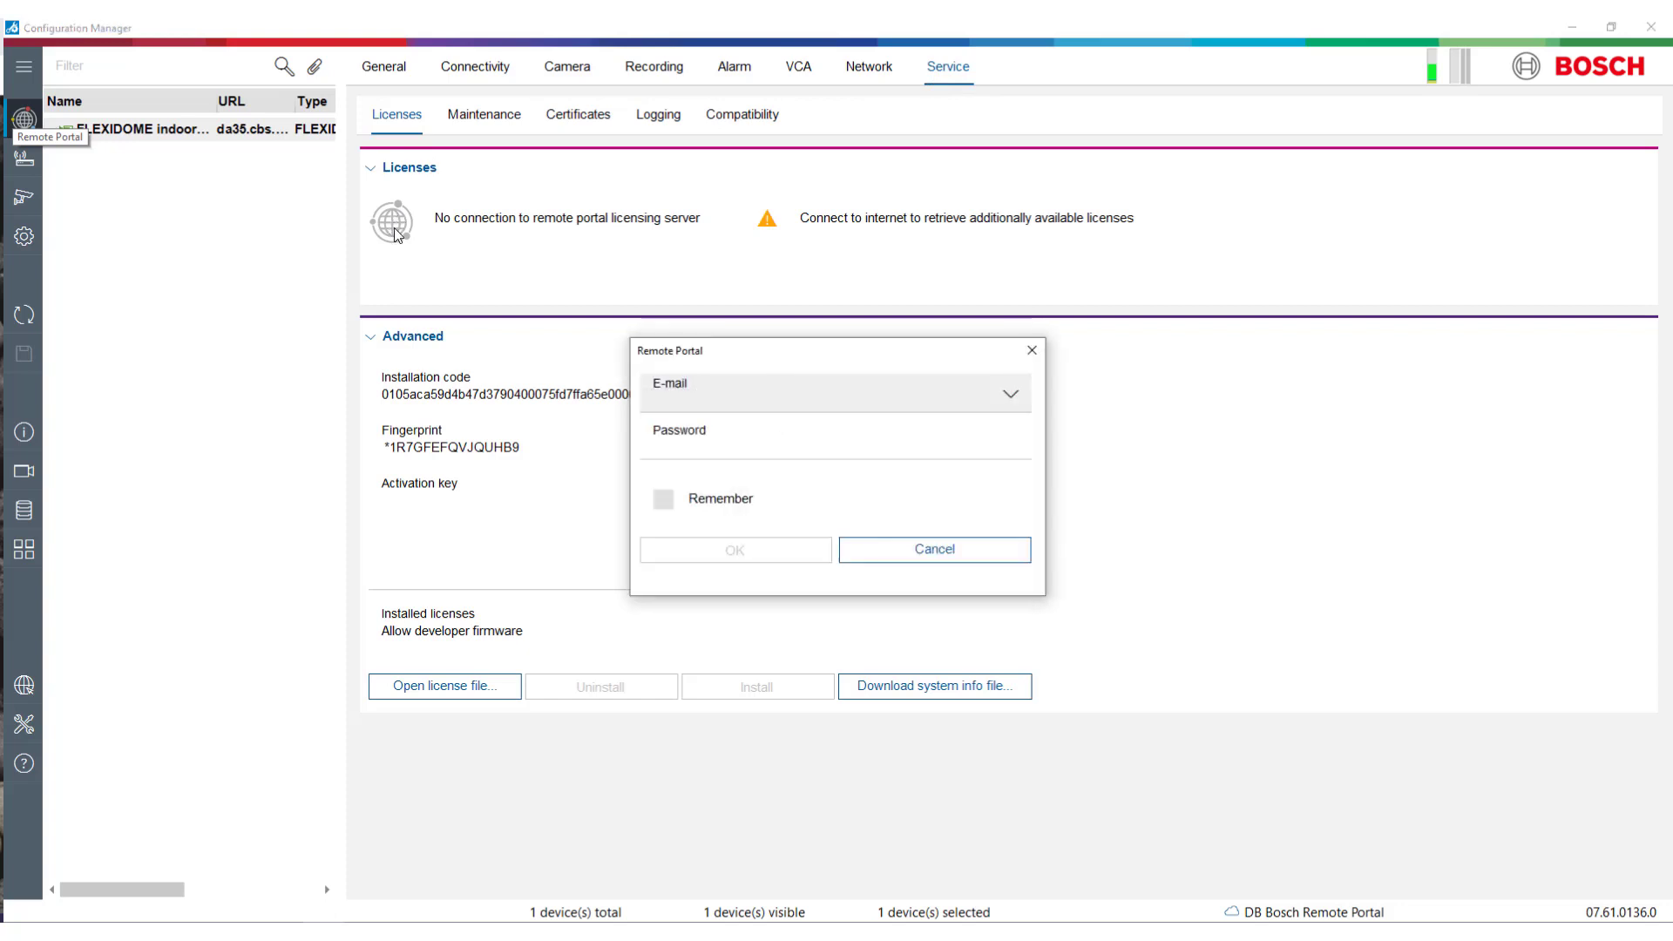
pyautogui.click(729, 402)
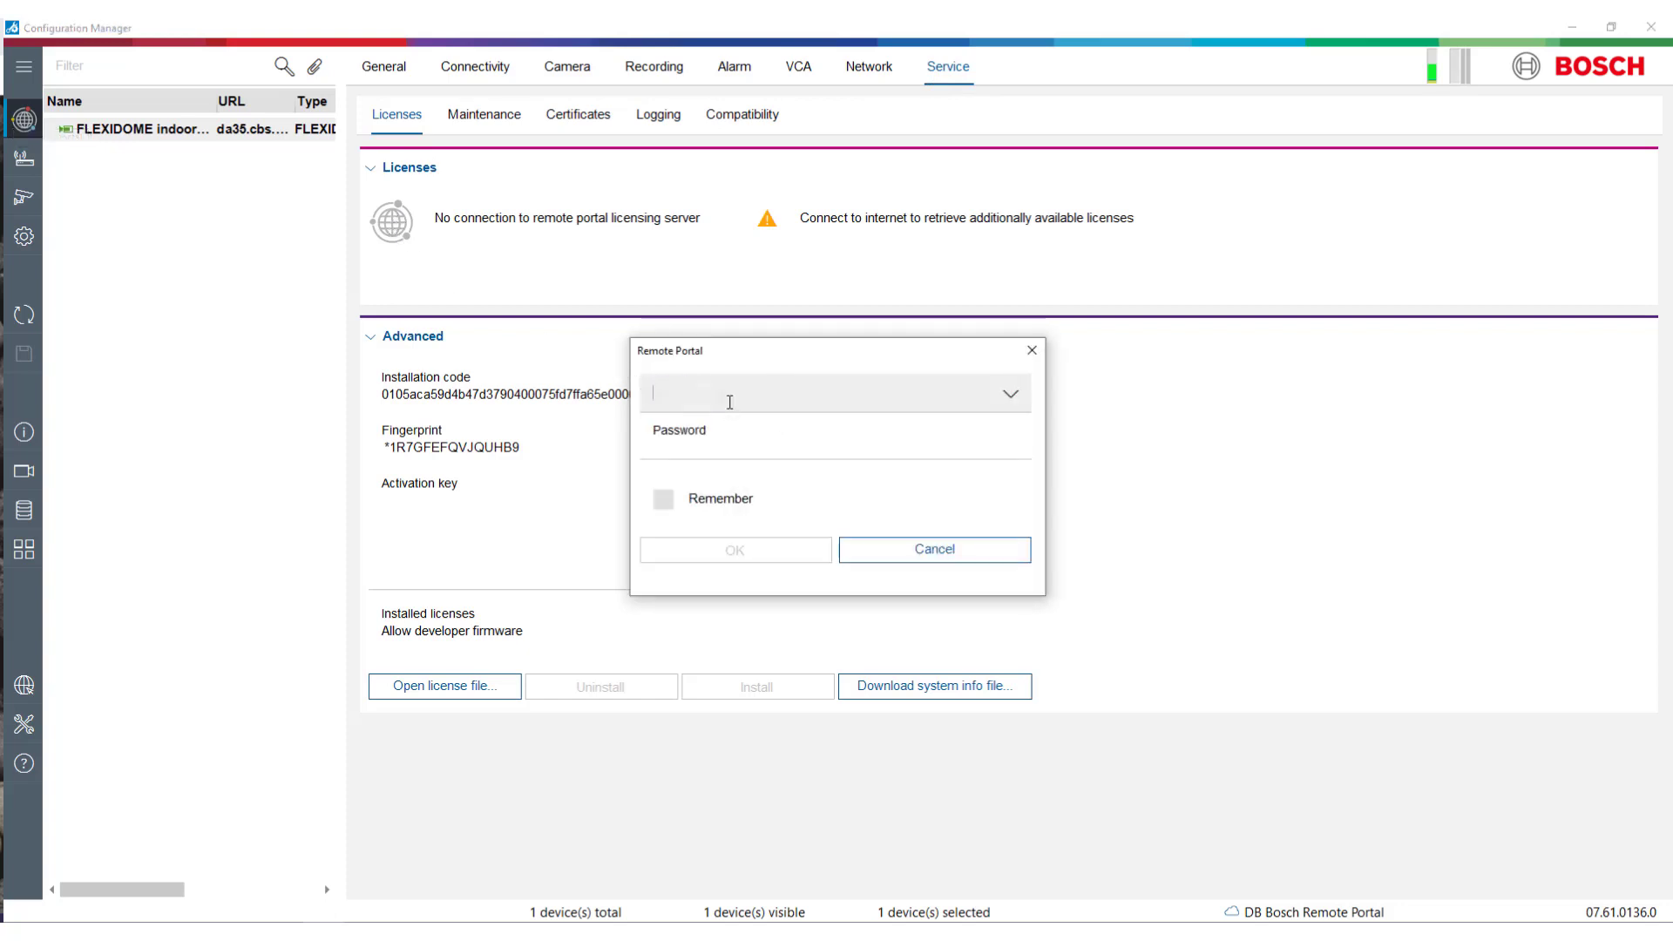
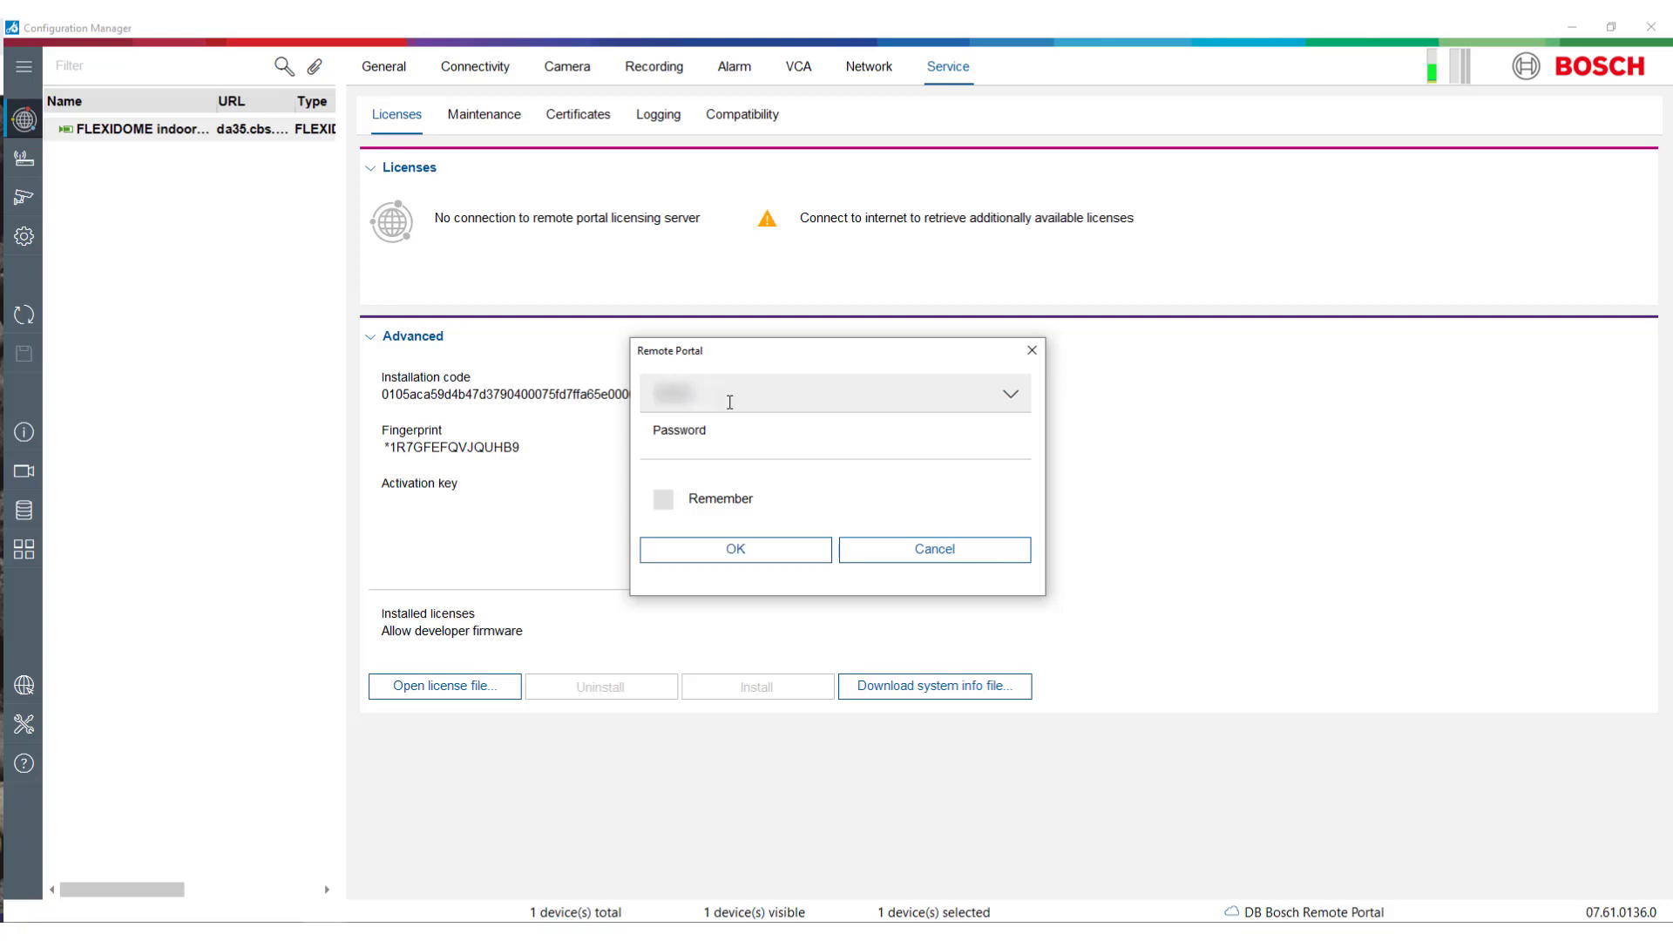
pyautogui.press('Tab')
pyautogui.write('******')
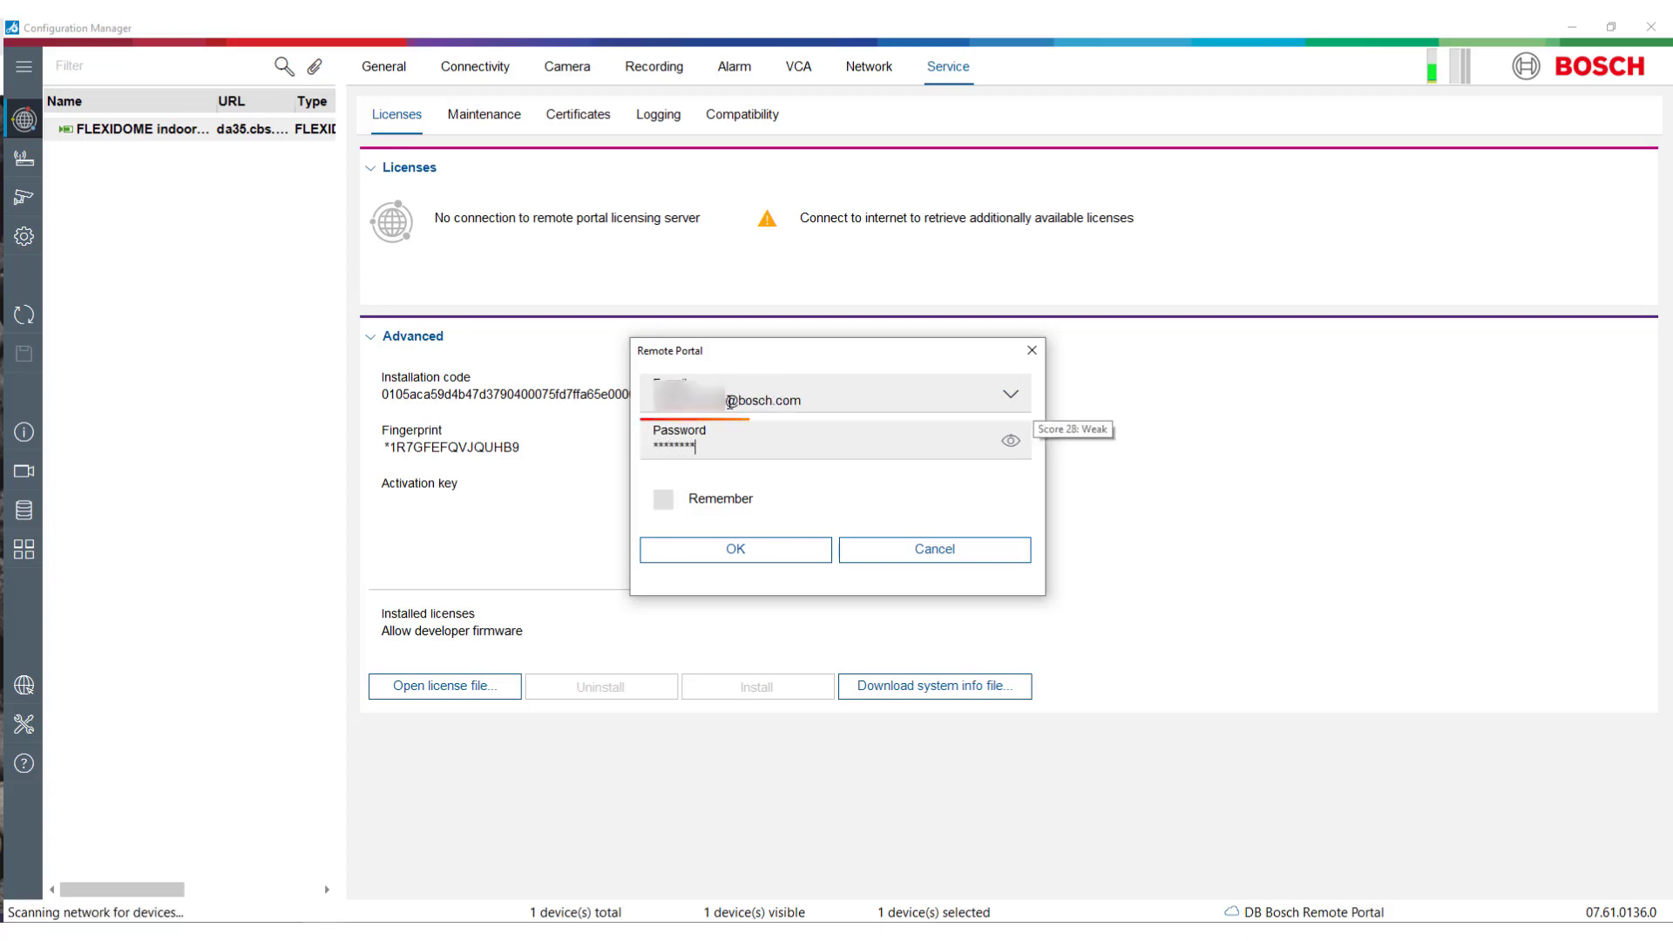
pyautogui.write('************')
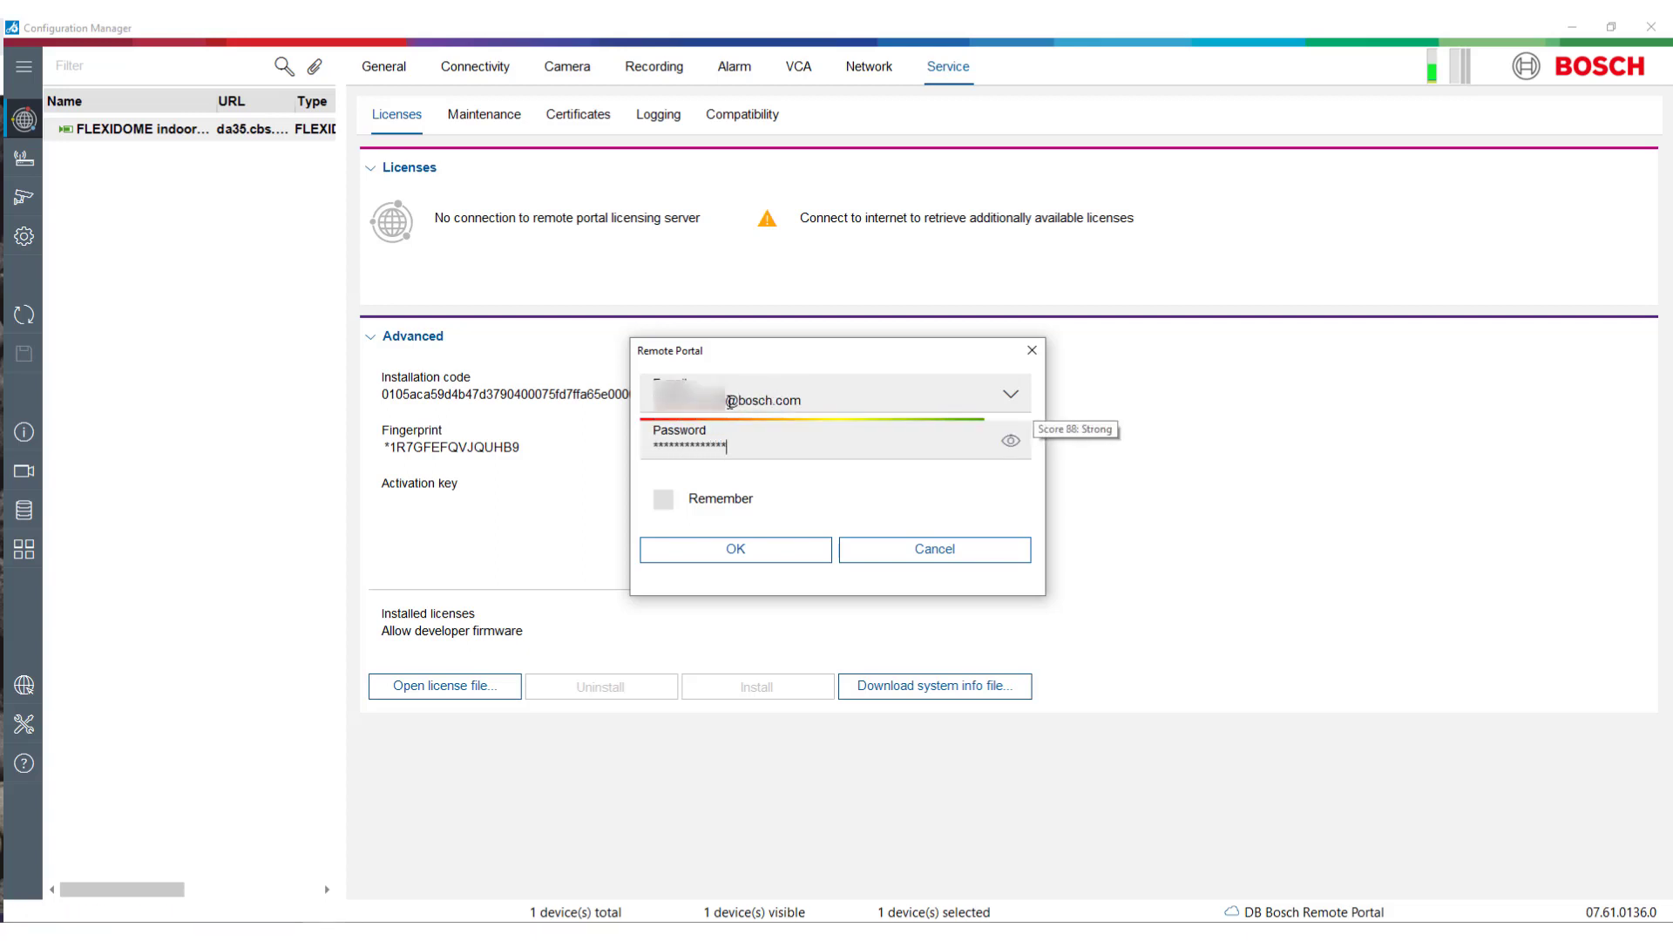
pyautogui.click(663, 499)
pyautogui.click(906, 556)
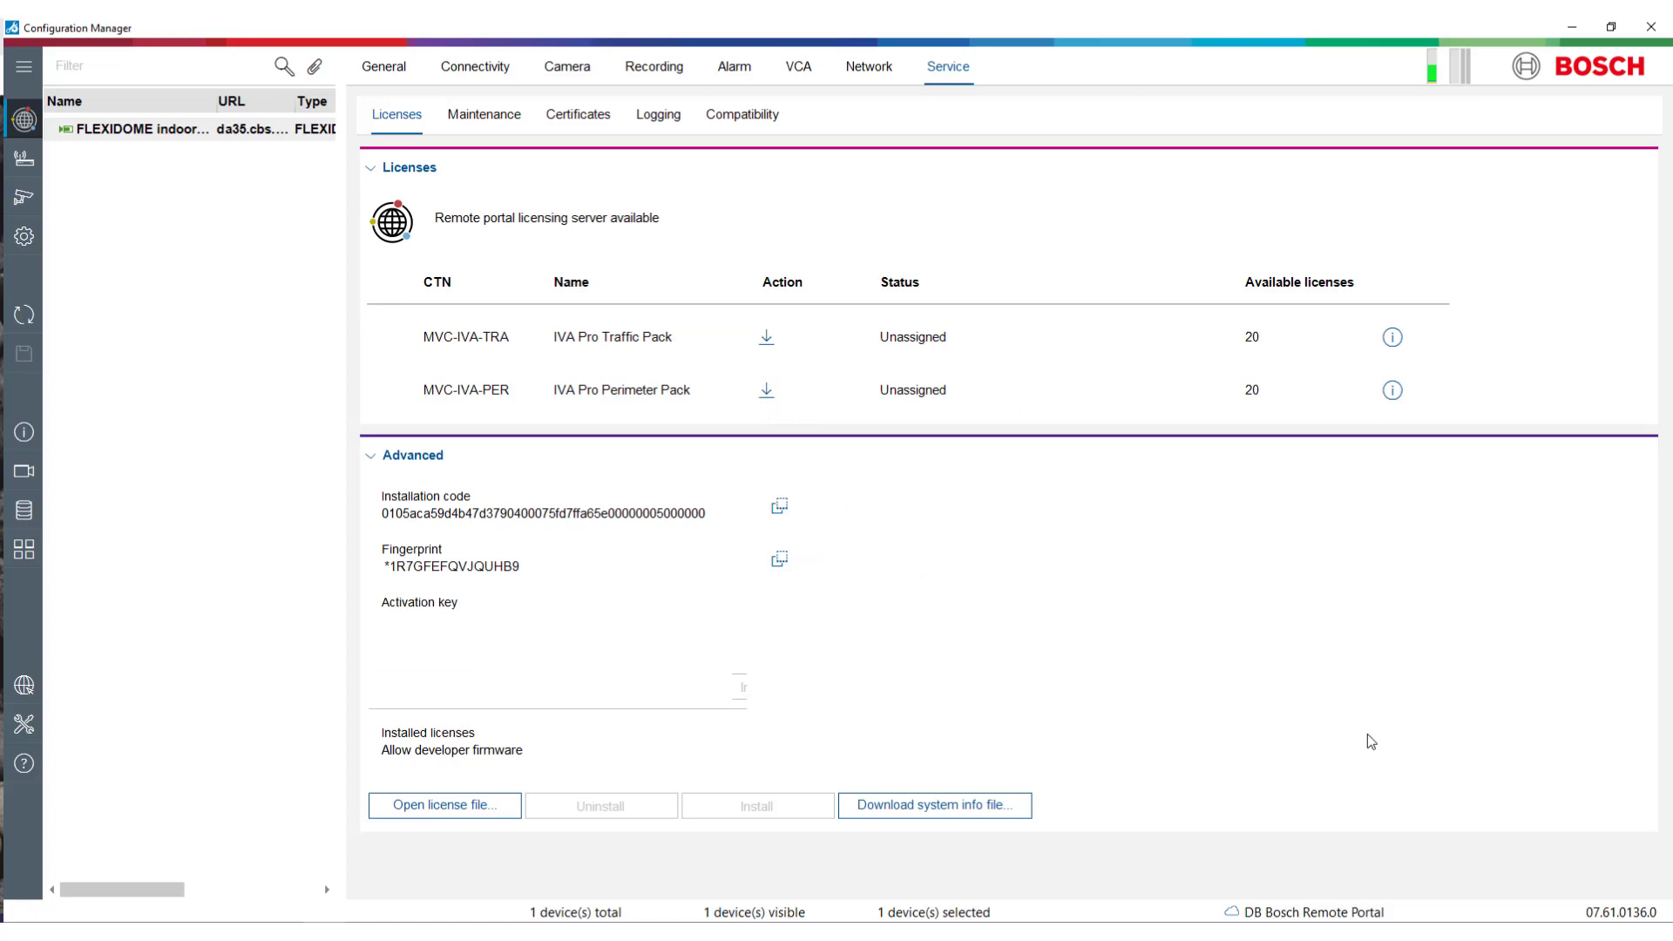
# - Request the IVA Pro Perimeter Pack license, save it accepting the reboot, and return to the local database
pyautogui.click(766, 391)
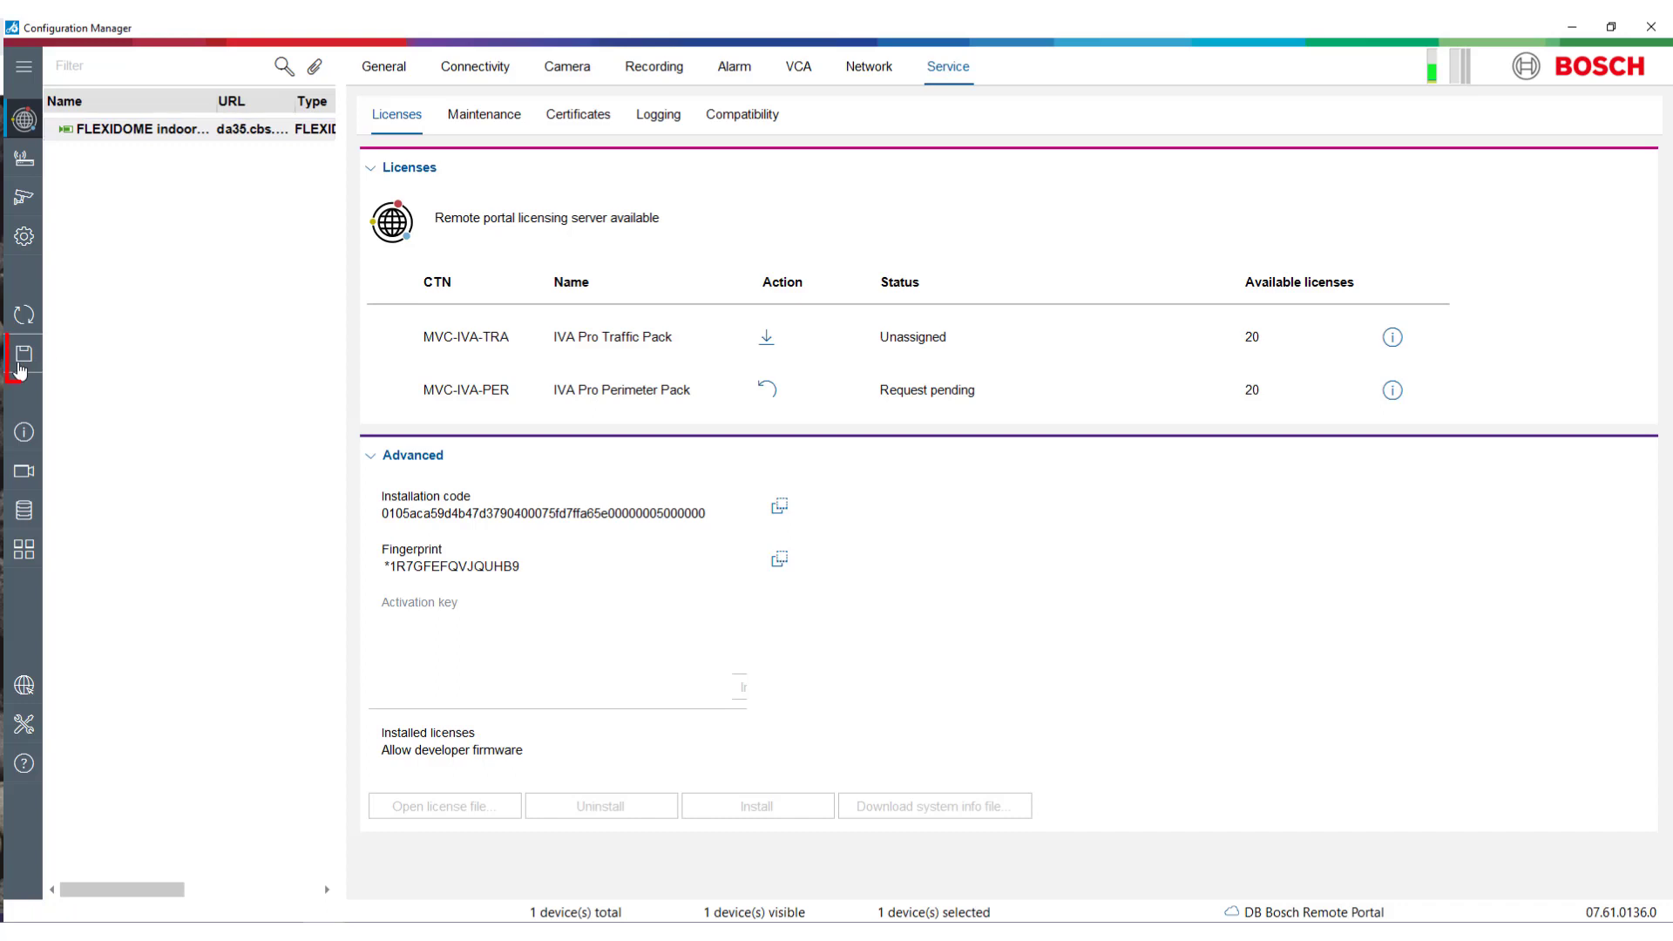
pyautogui.click(26, 366)
pyautogui.click(904, 546)
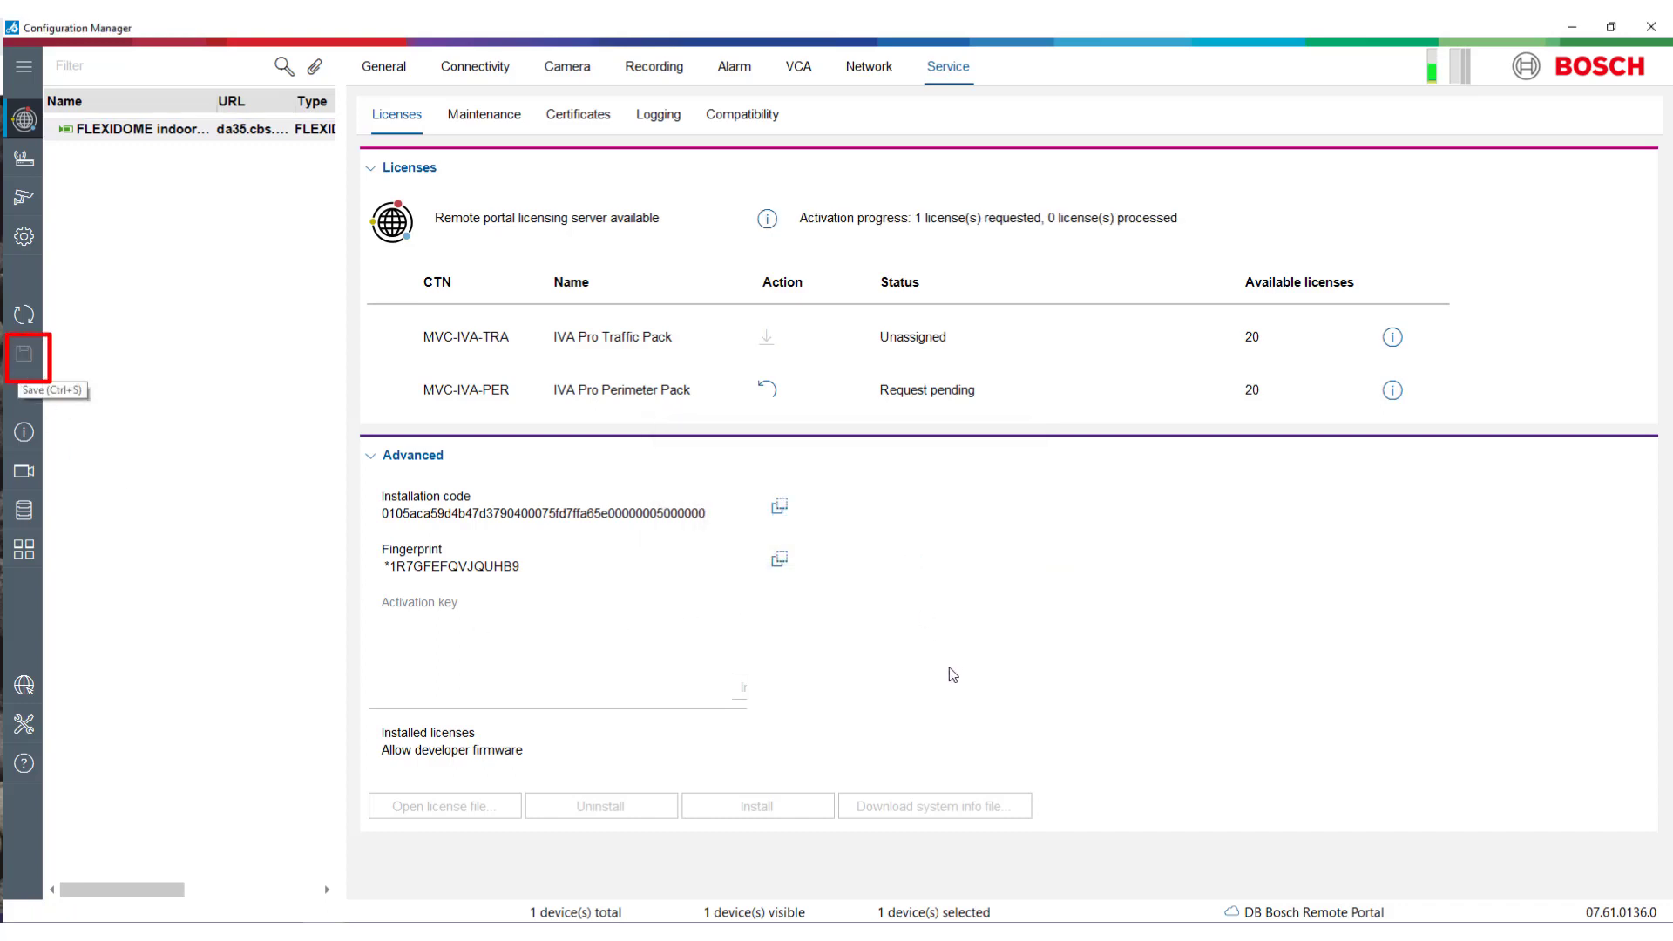
pyautogui.click(25, 119)
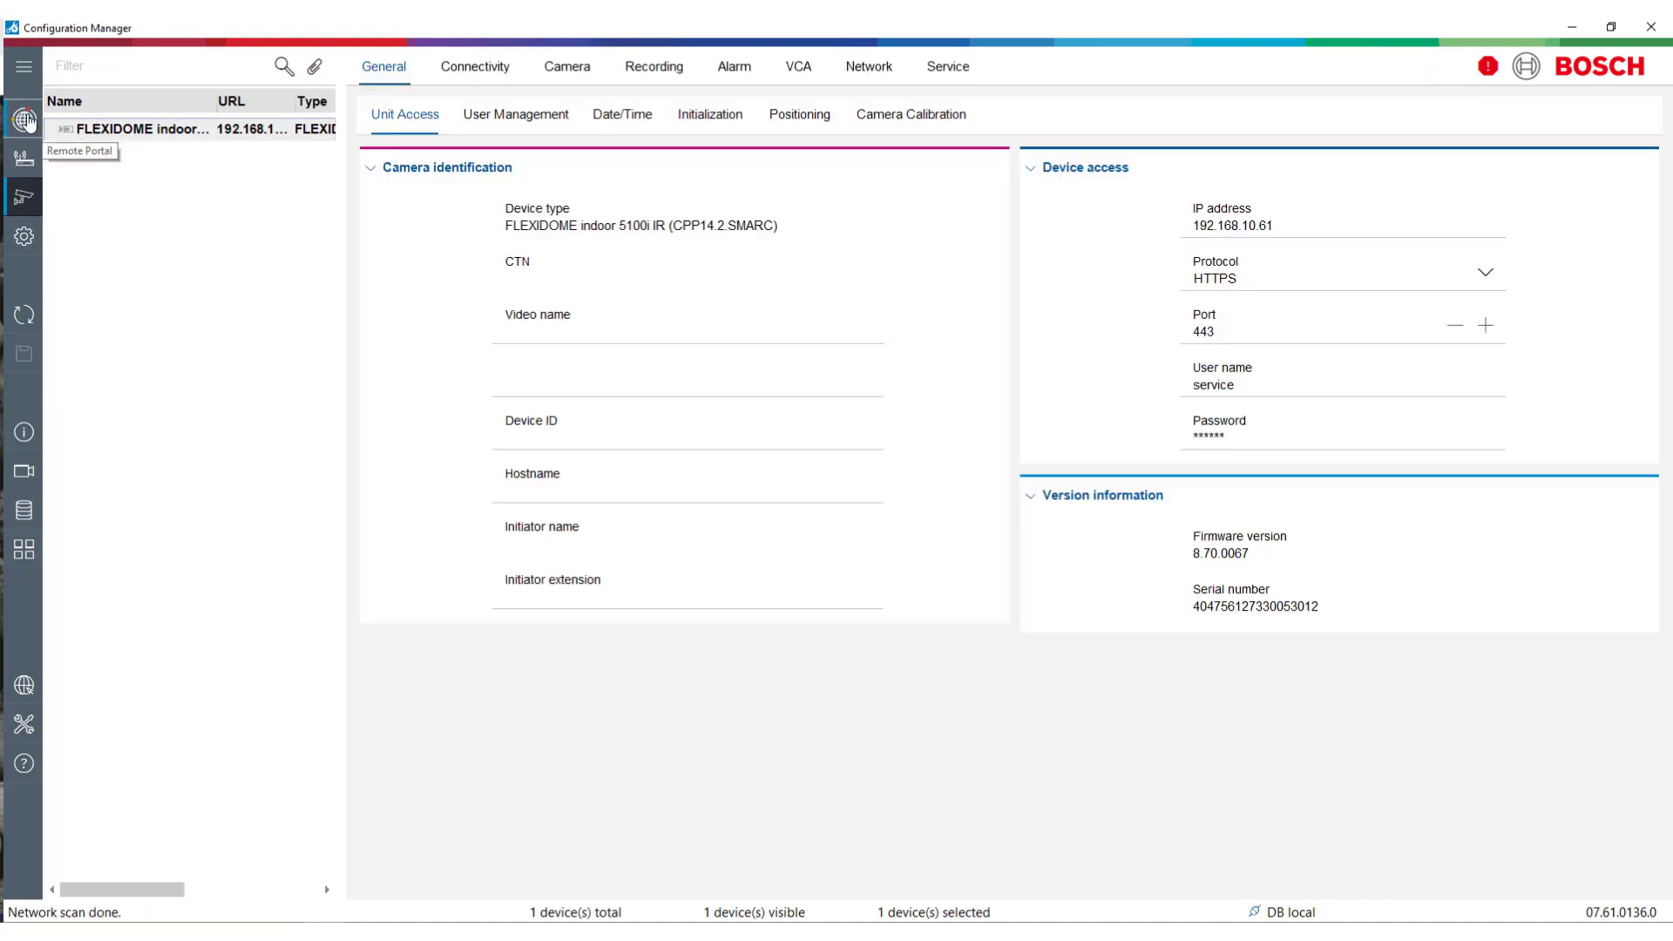
# - Reopen the FLEXIDOME camera's Service > Licenses page through the Remote Portal view
pyautogui.click(24, 119)
pyautogui.click(133, 224)
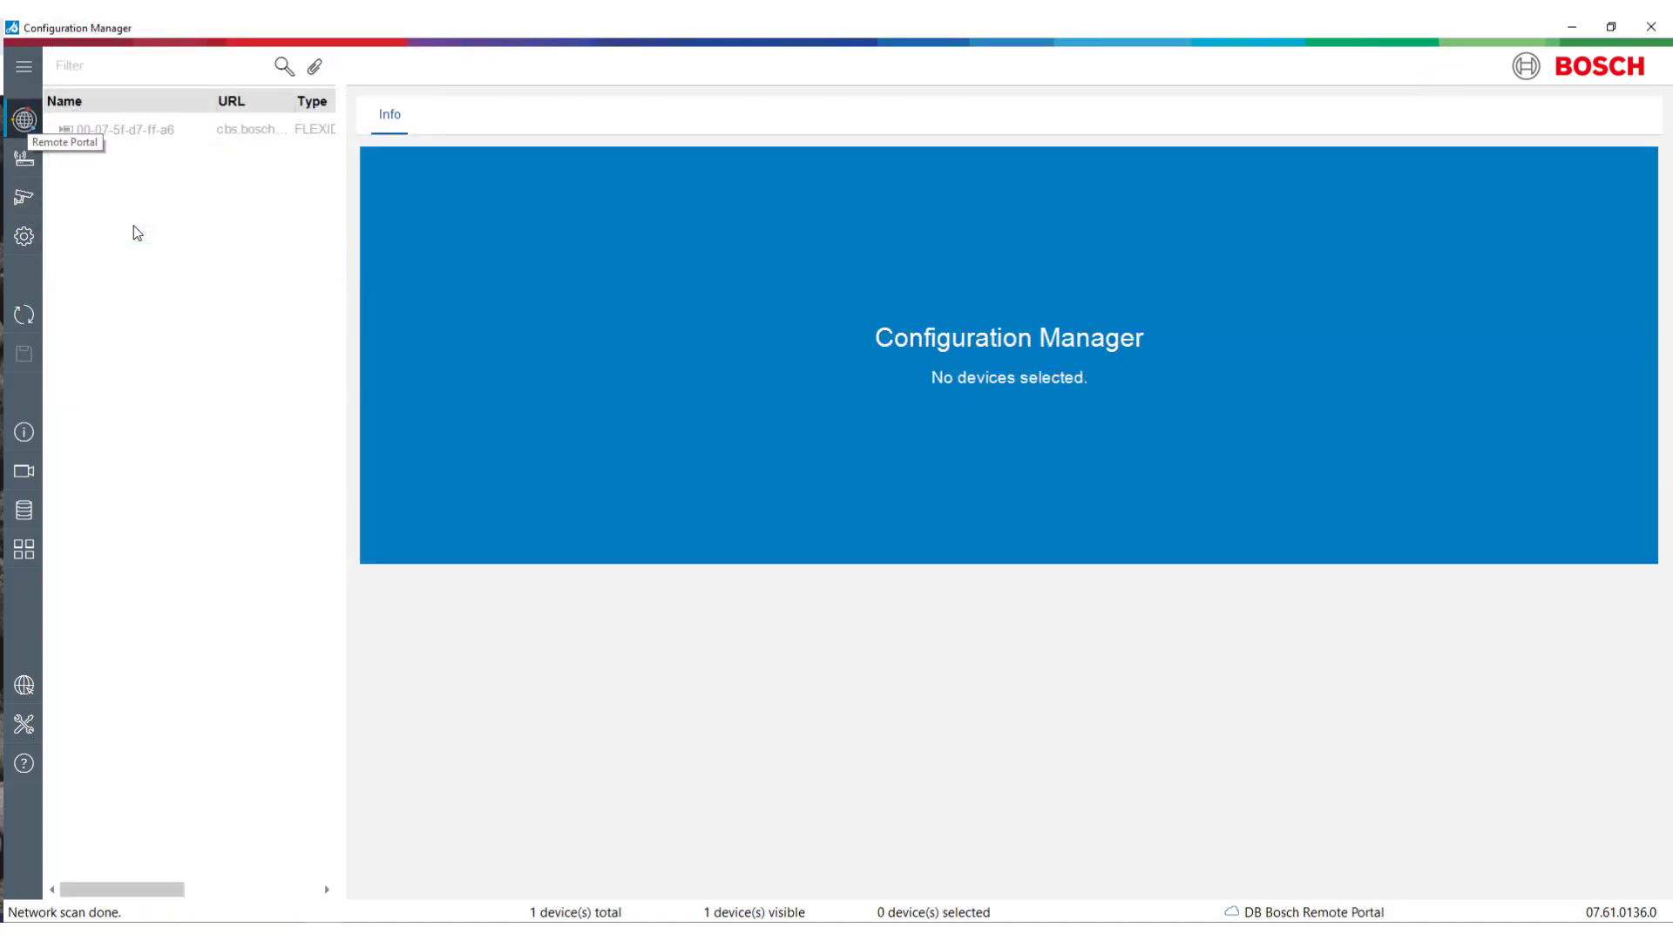
pyautogui.click(131, 133)
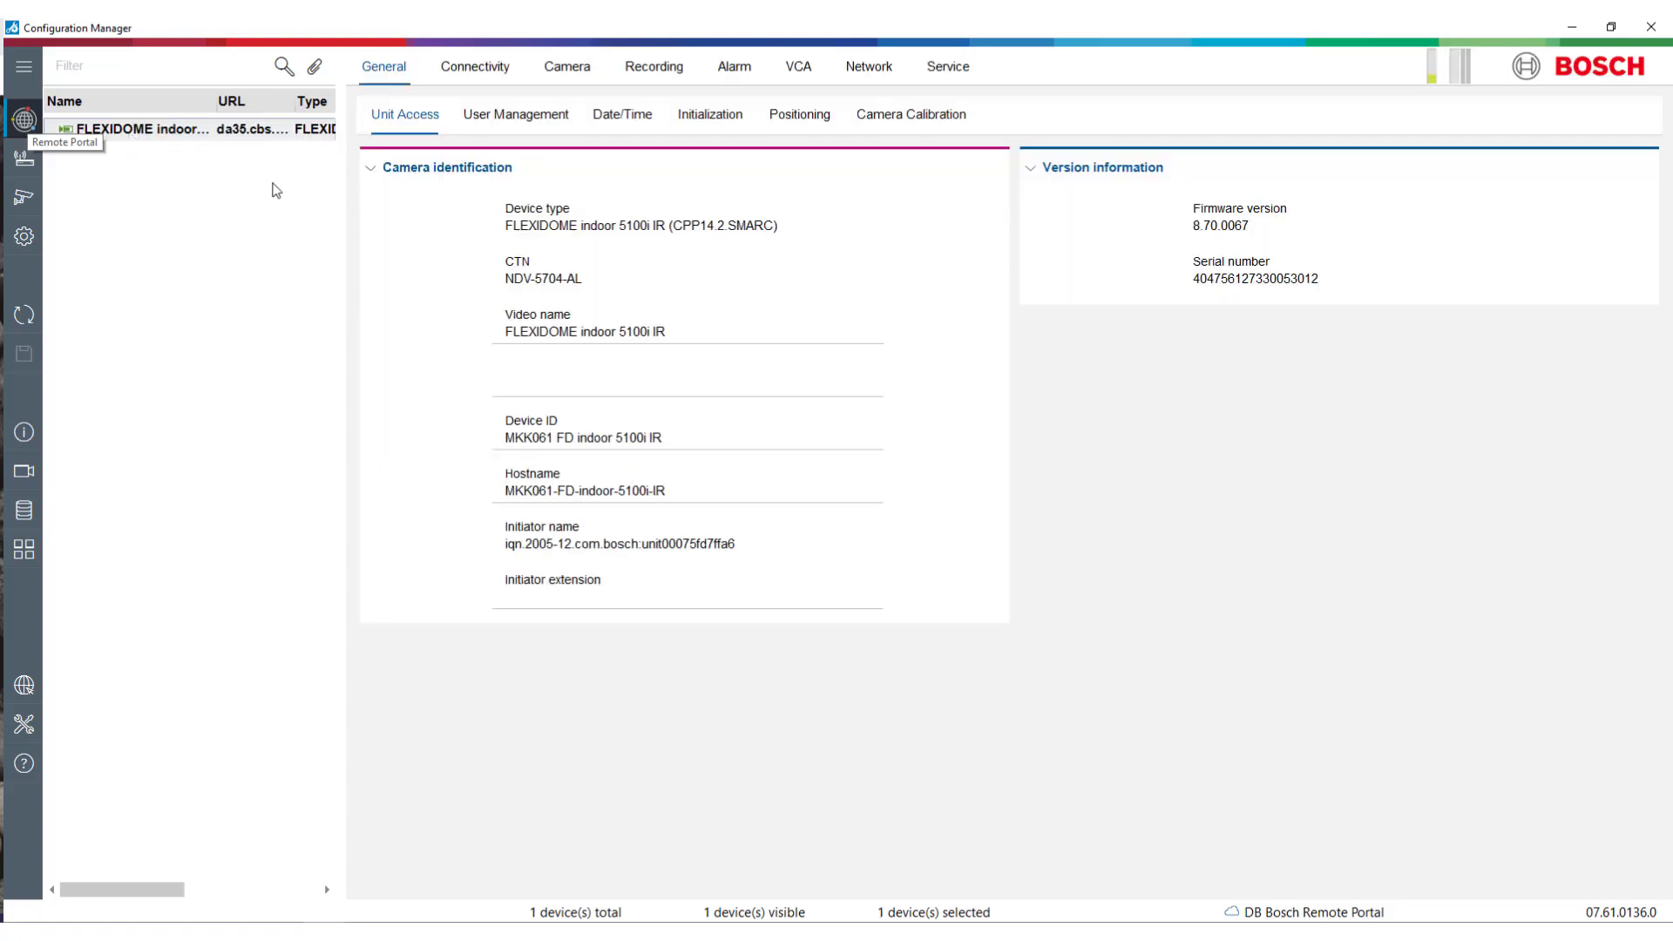
pyautogui.click(947, 68)
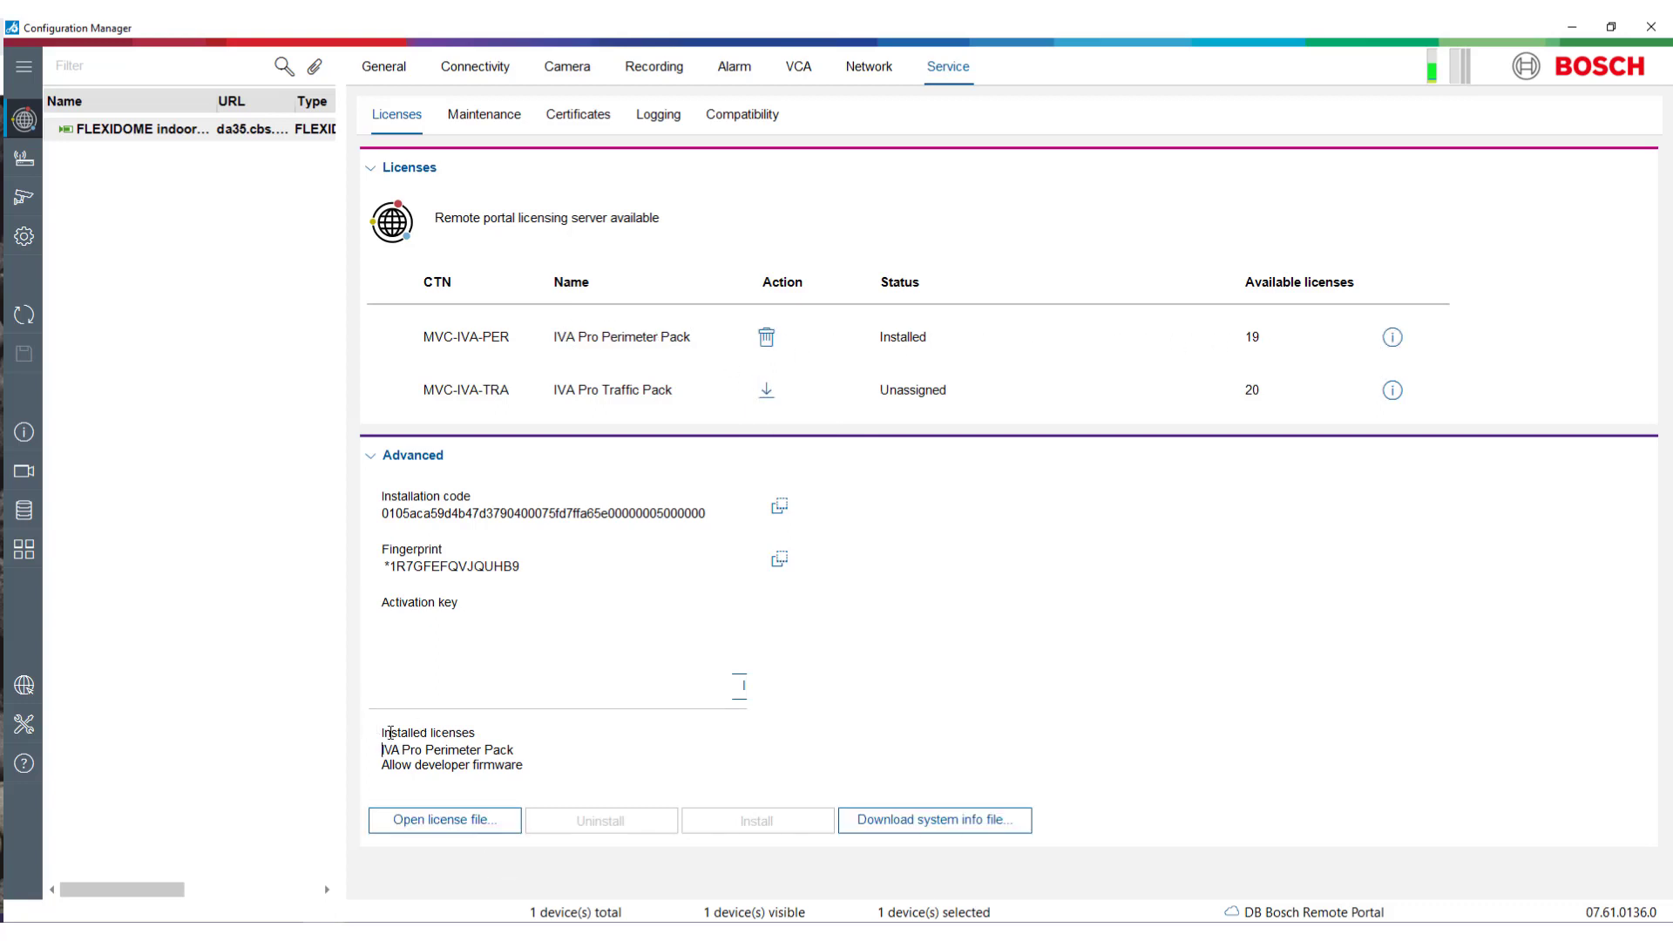
# - Install the IVA Pro Traffic Pack license, save with reboot accepted, and select the Installed licenses list
pyautogui.click(766, 390)
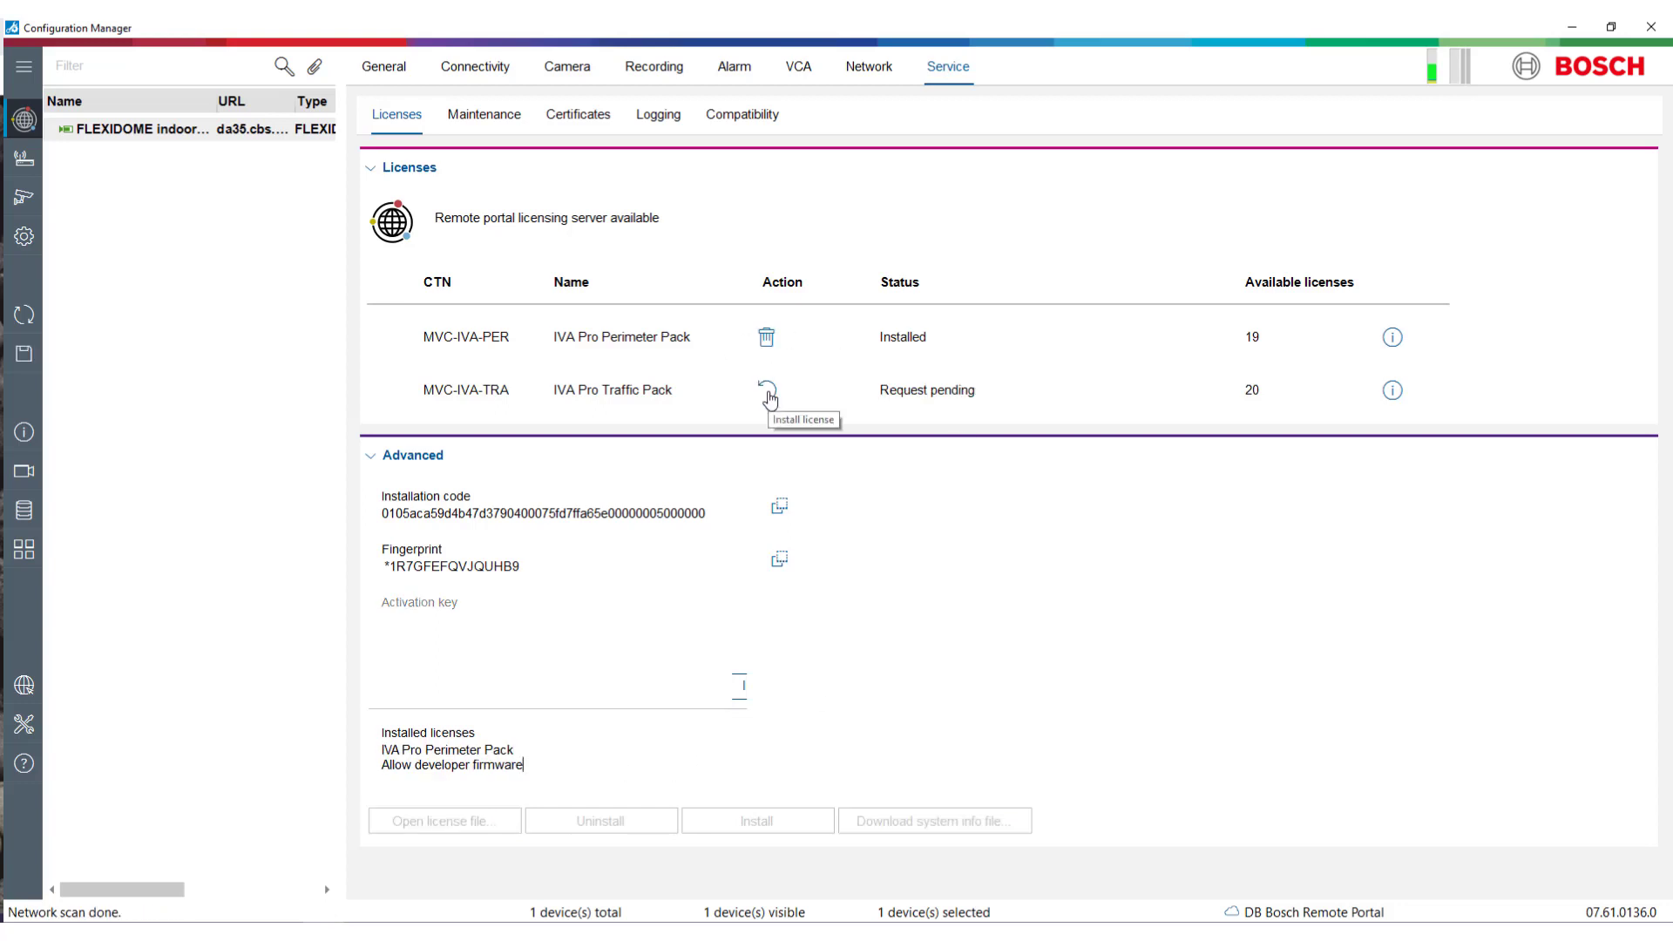
pyautogui.click(24, 353)
pyautogui.click(908, 544)
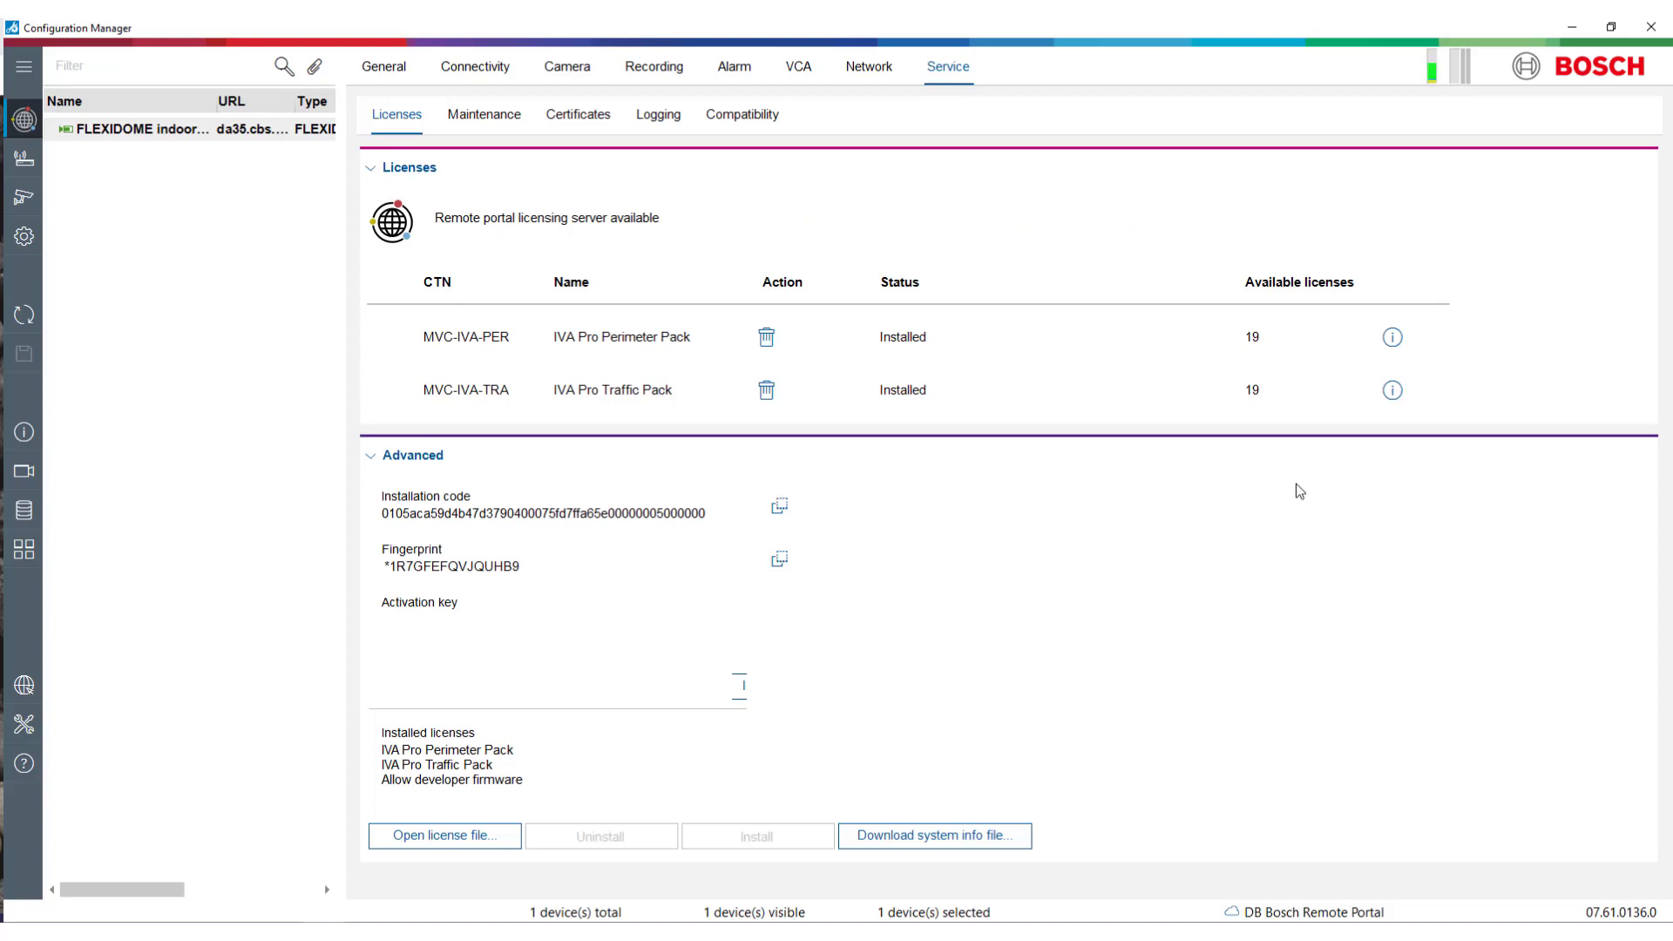
pyautogui.moveTo(482, 798); pyautogui.dragTo(380, 730)
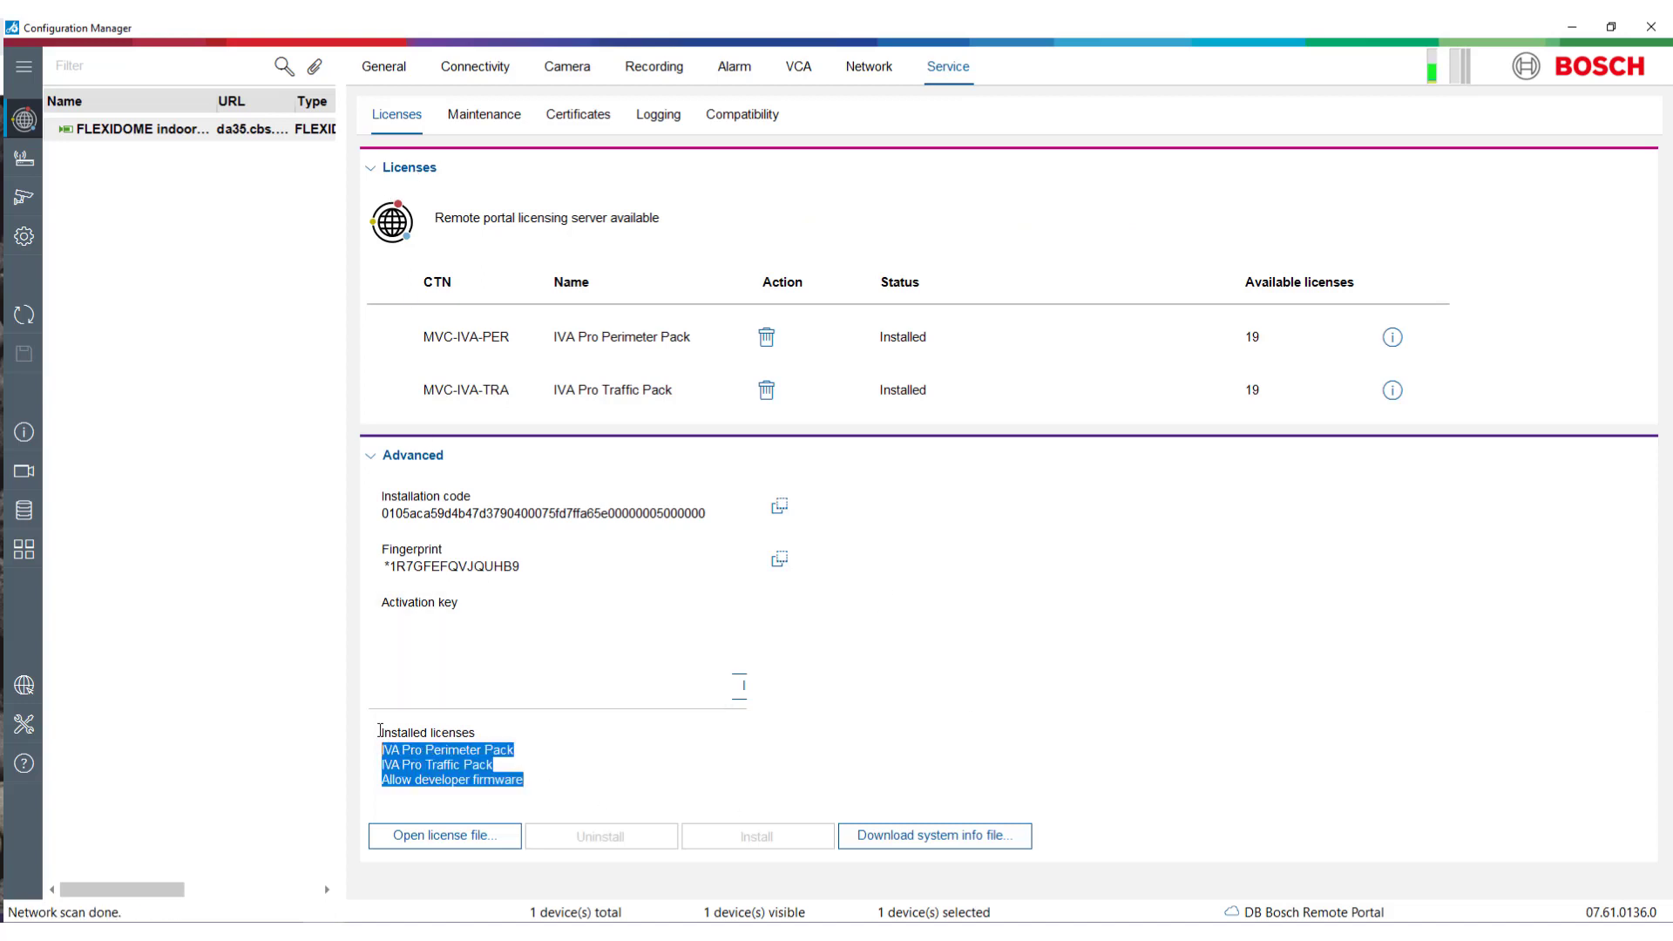